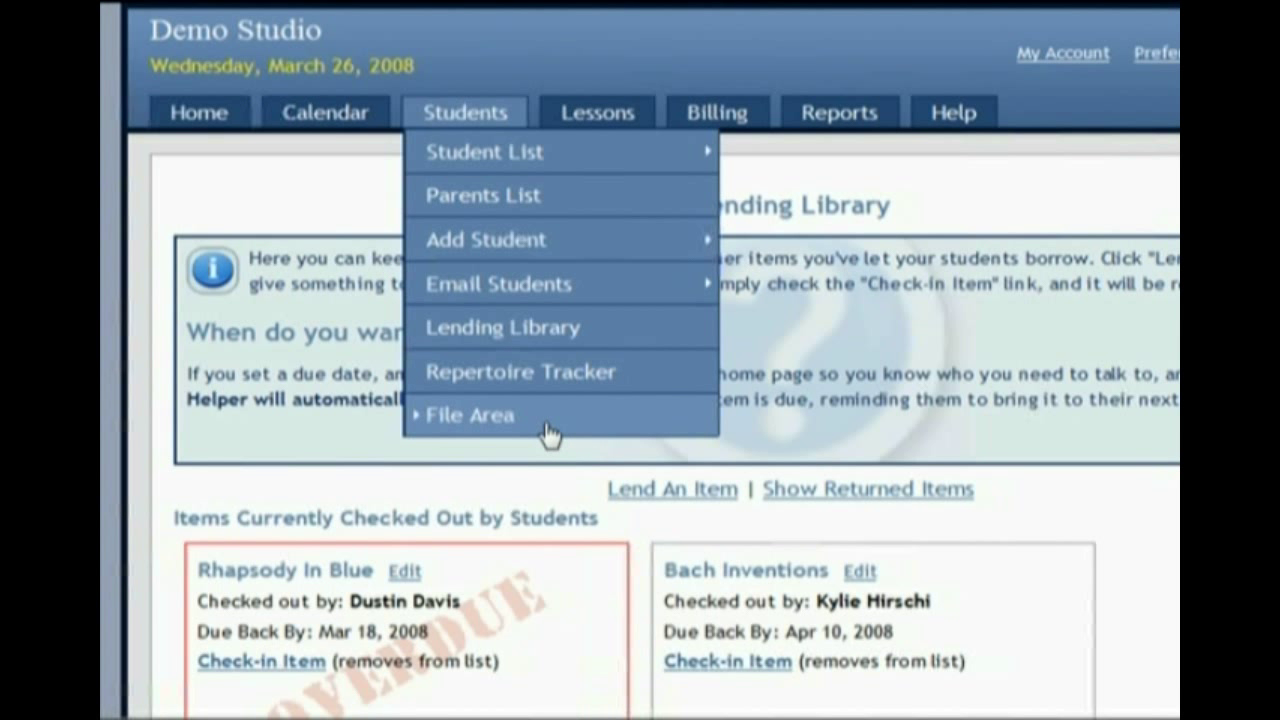
Step: Open Lesson History from the Lessons menu and scroll through the reconciled lessons
mouse_move(597, 147)
mouse_move(603, 114)
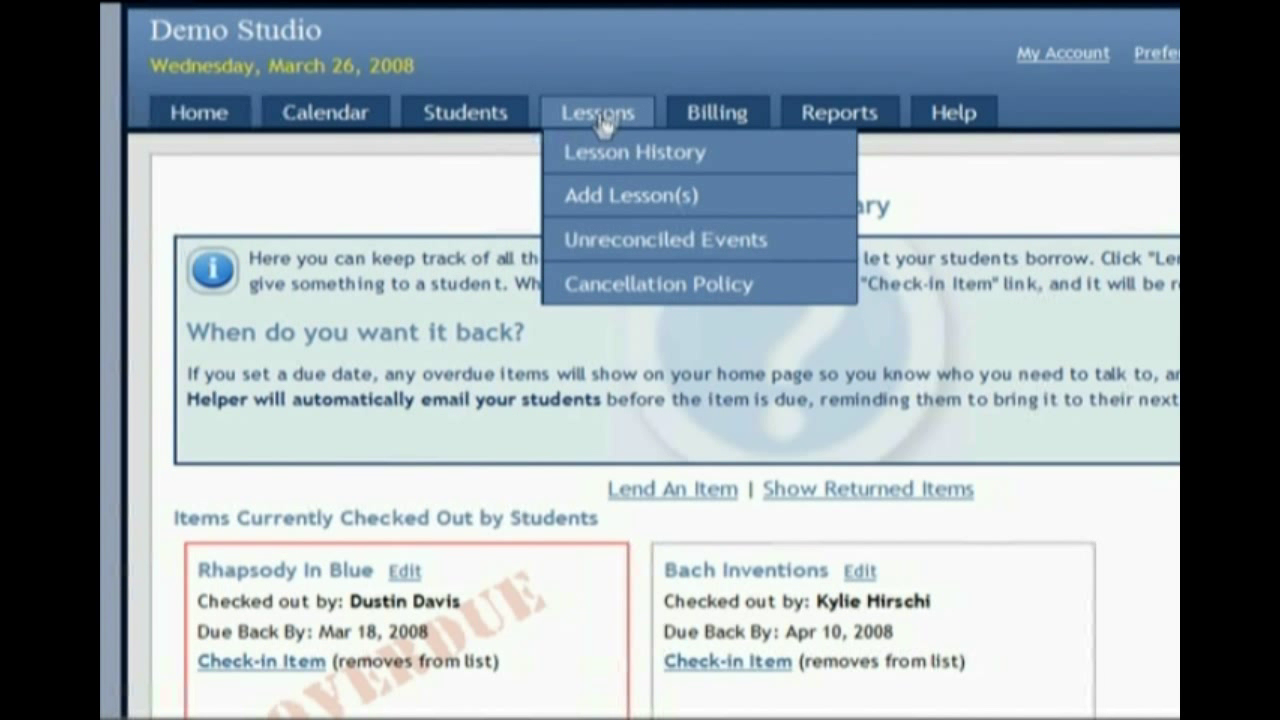
click(633, 157)
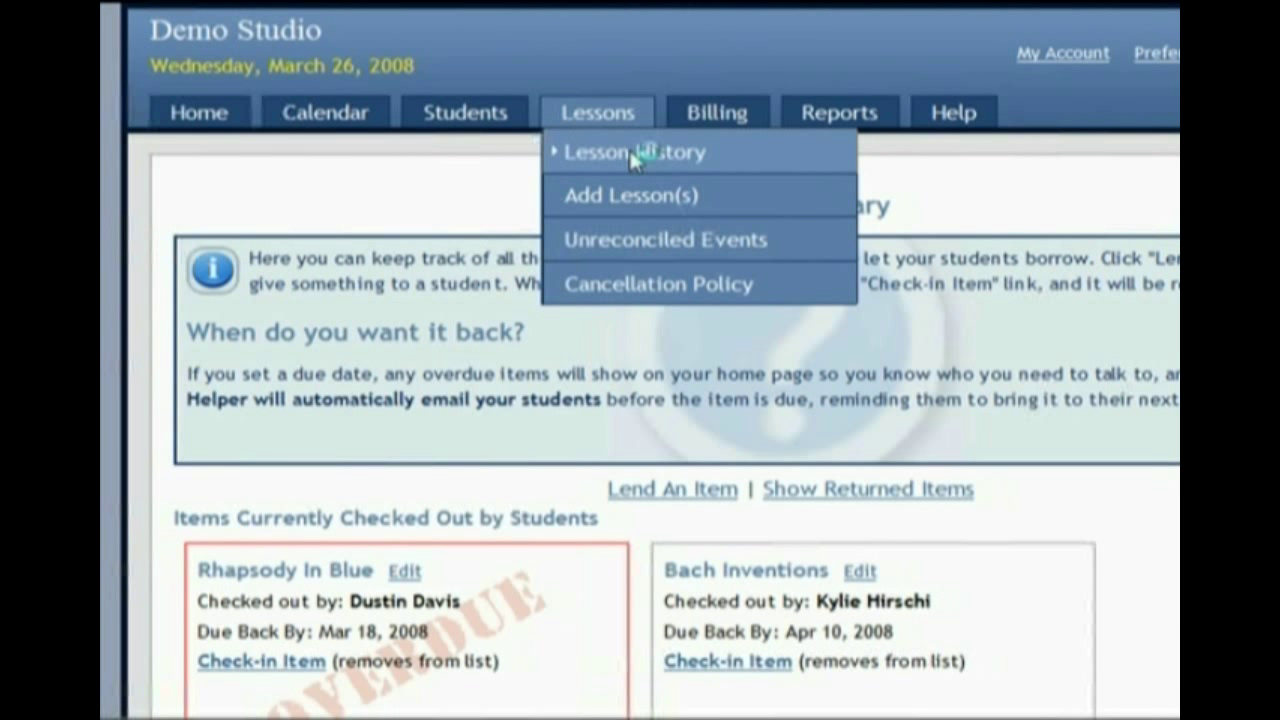
scroll(590, 260, down, 3)
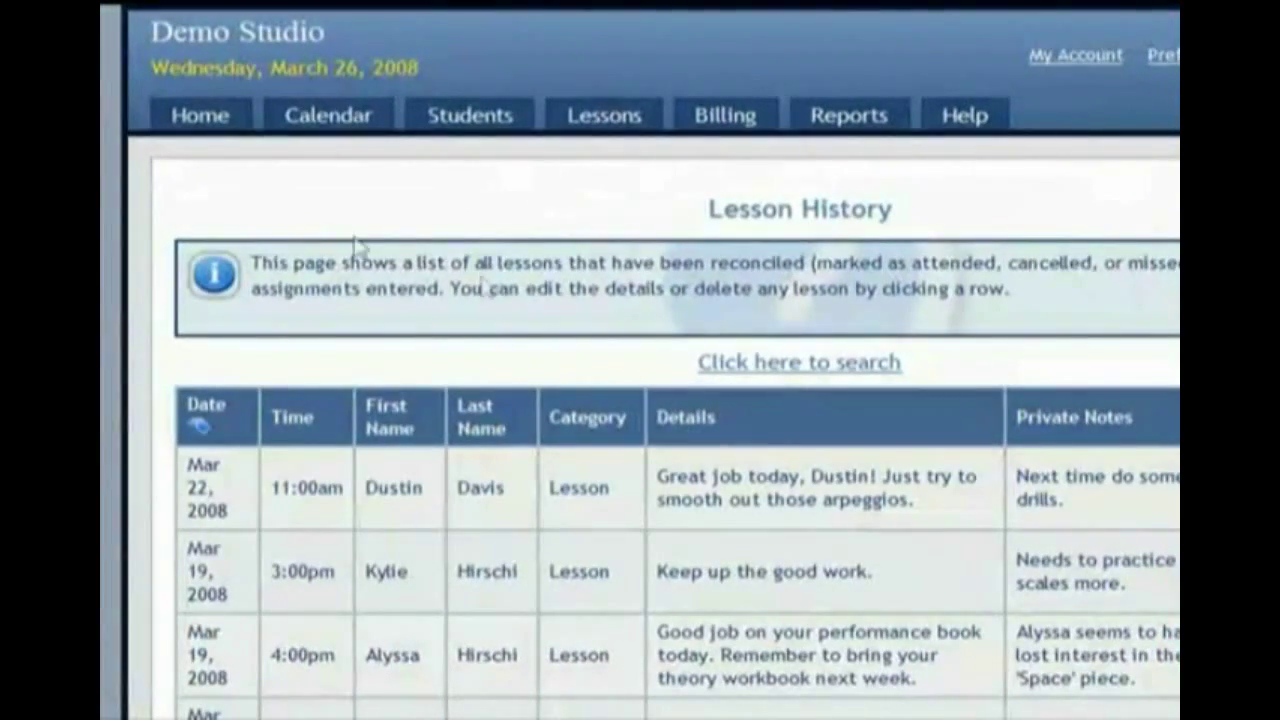
Step: In View Calendar, choose Reconcile Event for the 3:00pm lesson on March 26
mouse_move(357, 129)
click(357, 158)
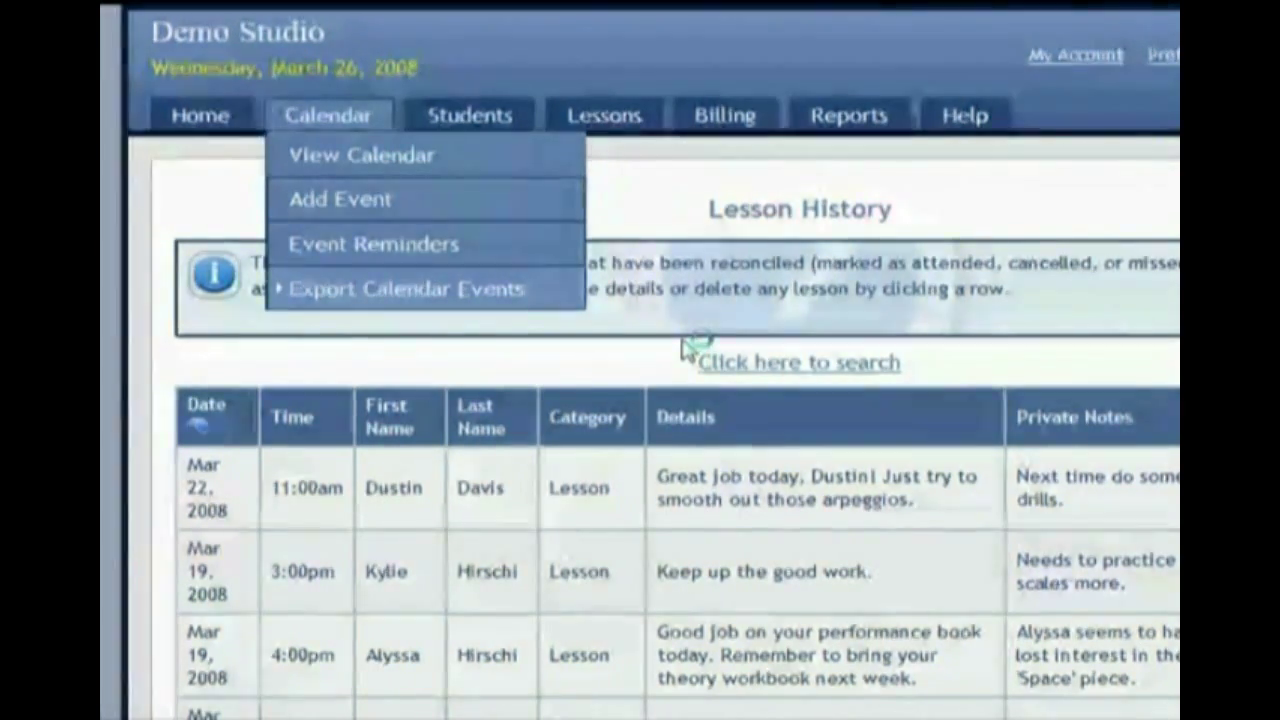
scroll(684, 345, down, 8)
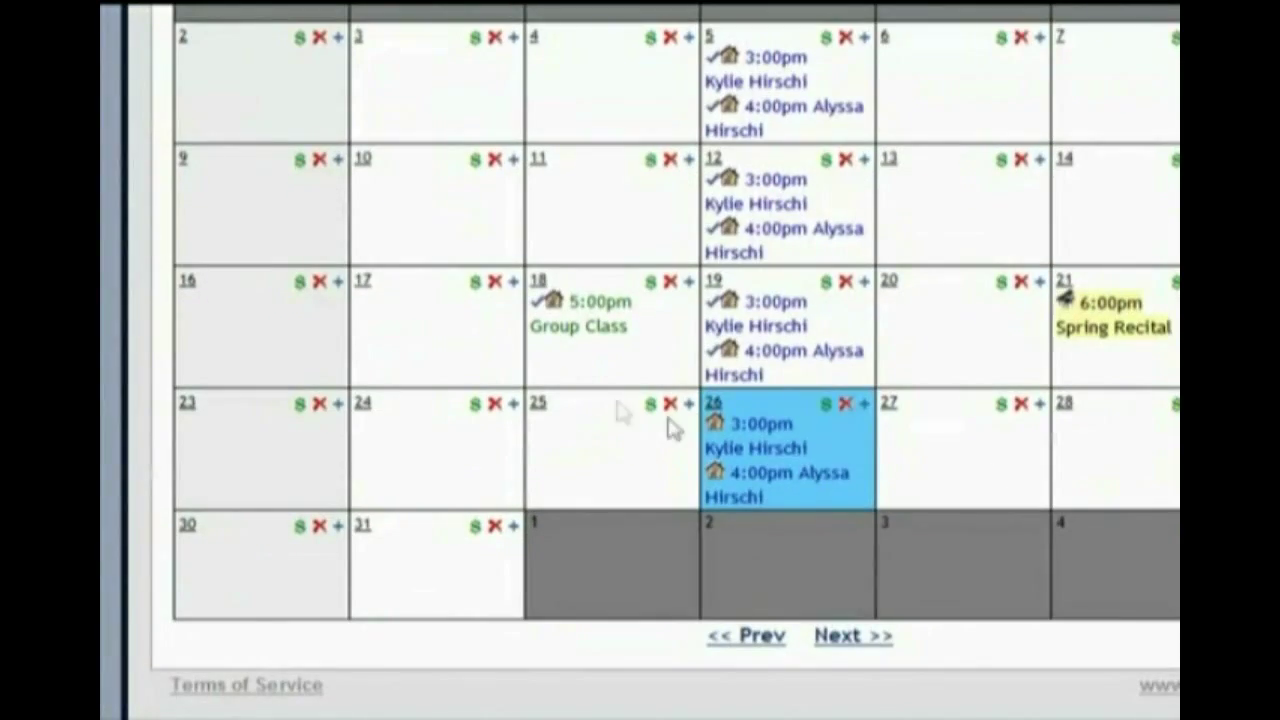
click(760, 440)
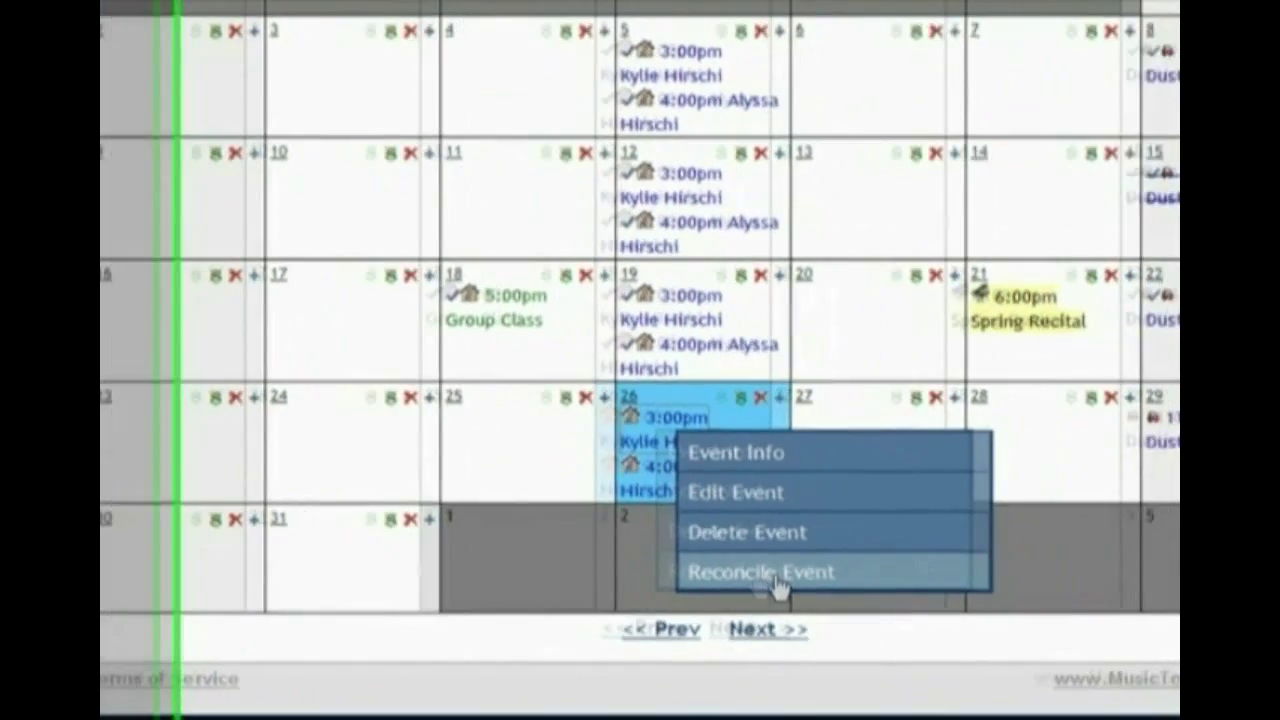
click(818, 584)
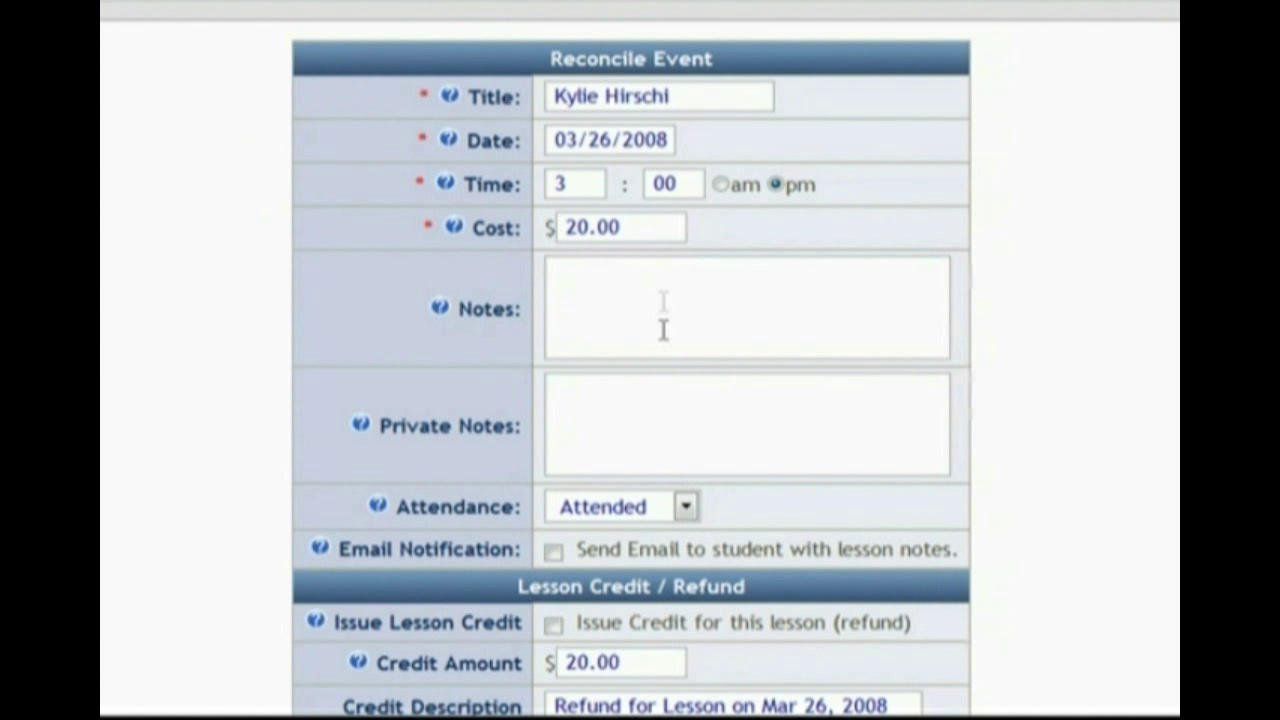
Step: Tick 'Send Email to student with lesson notes' for the 03/26/2008 3:00 pm lesson and select the Notes box
click(663, 295)
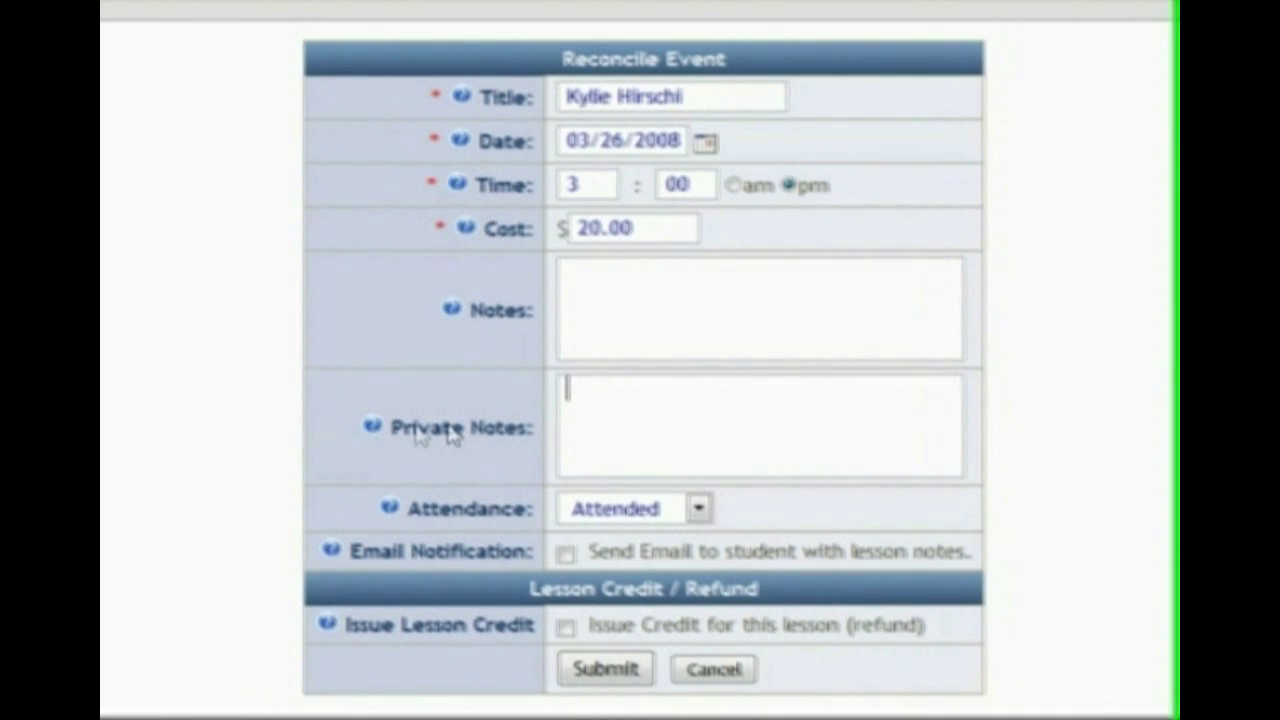
mouse_move(364, 426)
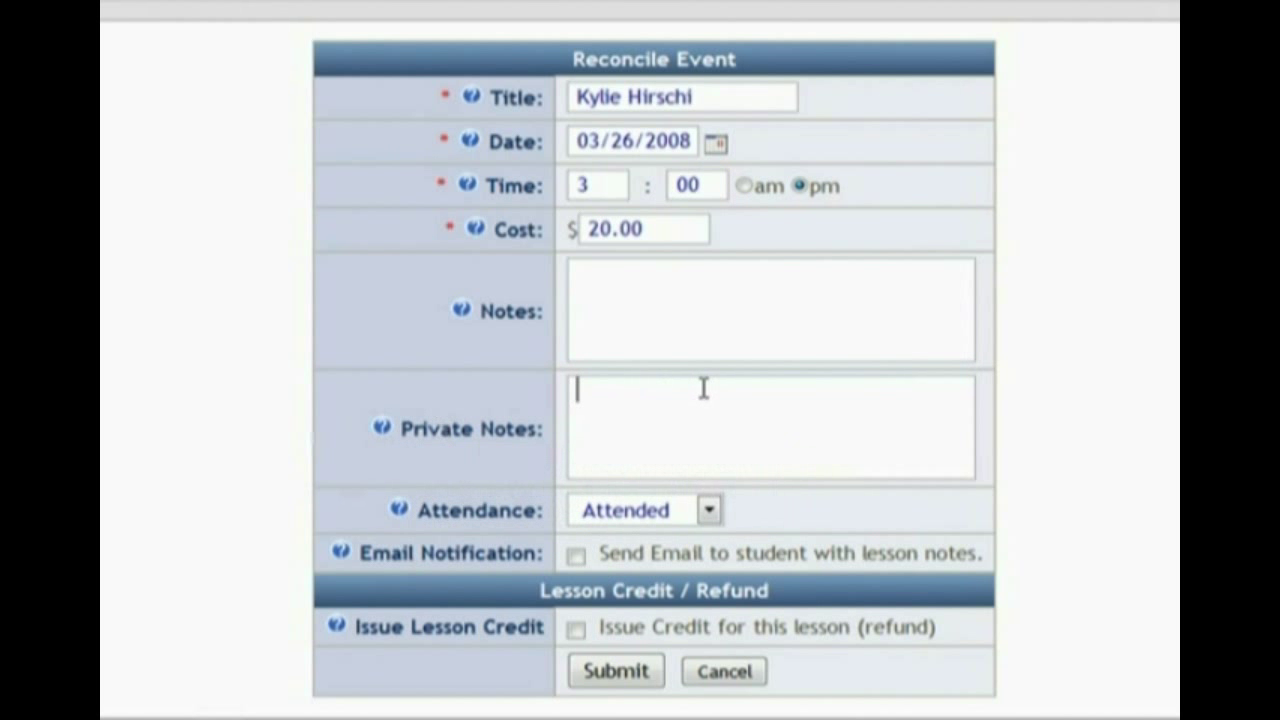
click(635, 562)
click(598, 295)
click(596, 298)
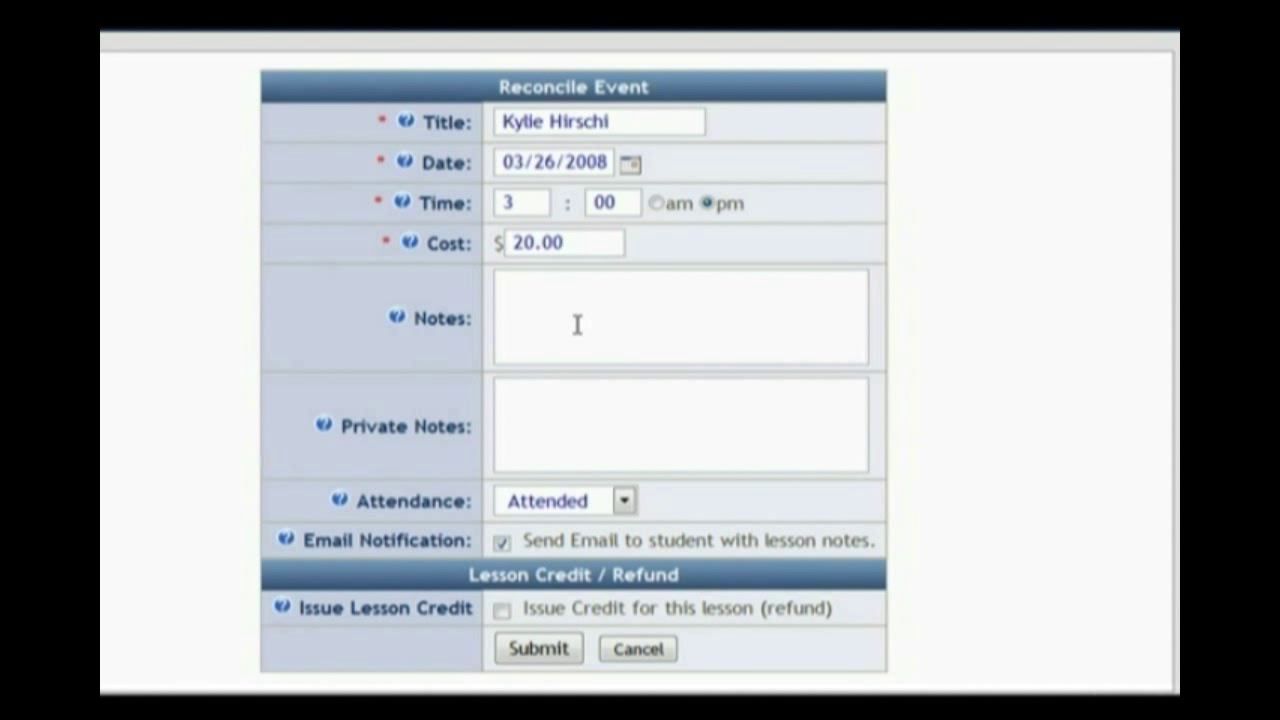
Step: Cancel the reconciliation and go to Billing > Transaction Log
click(638, 650)
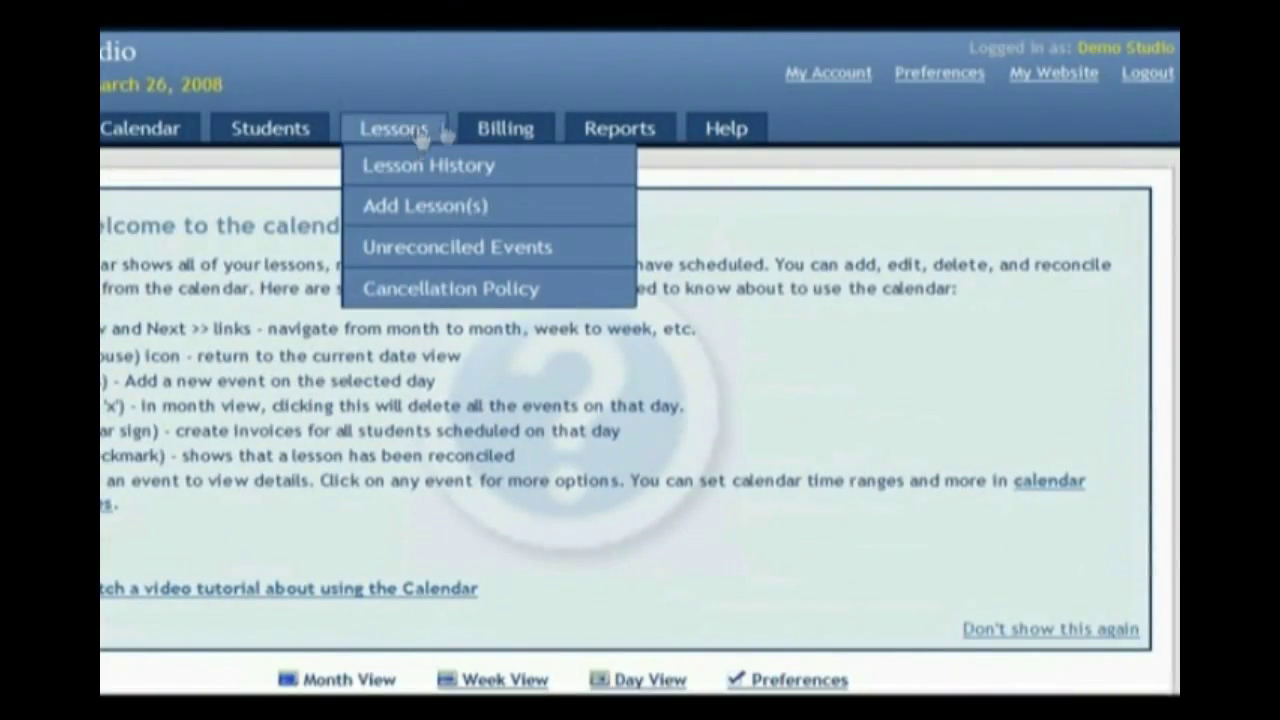
mouse_move(505, 80)
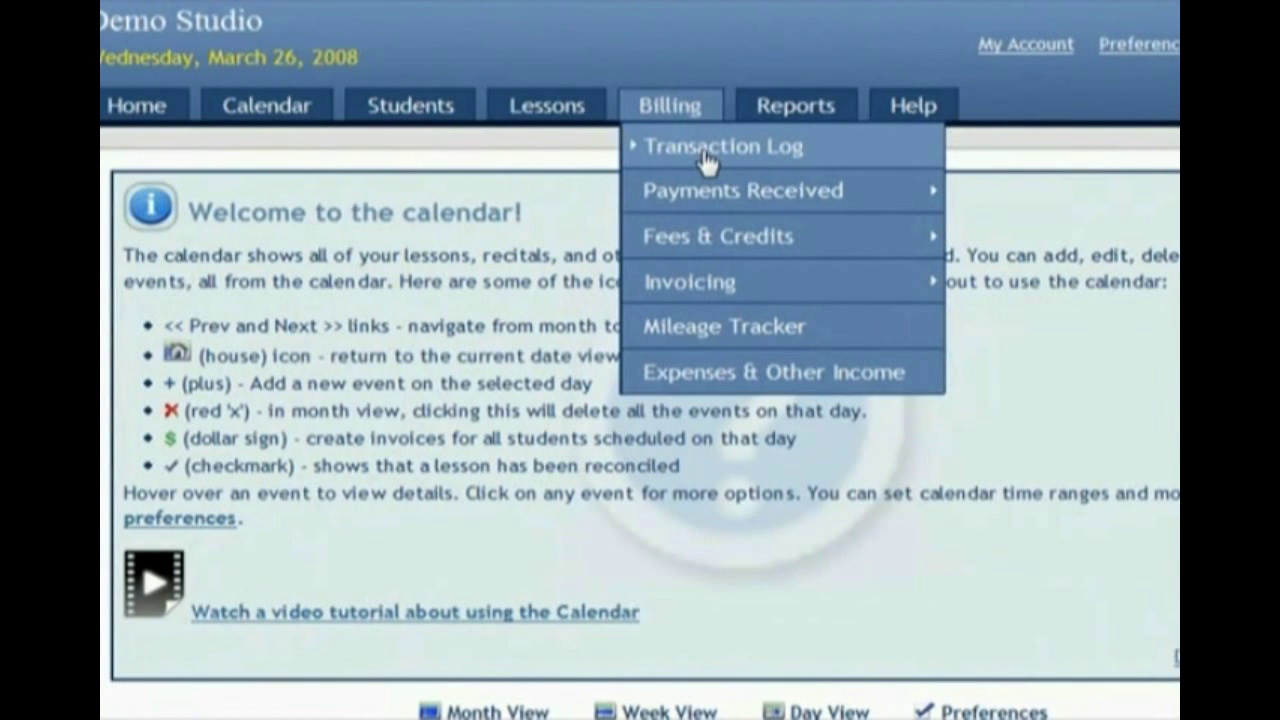
click(703, 147)
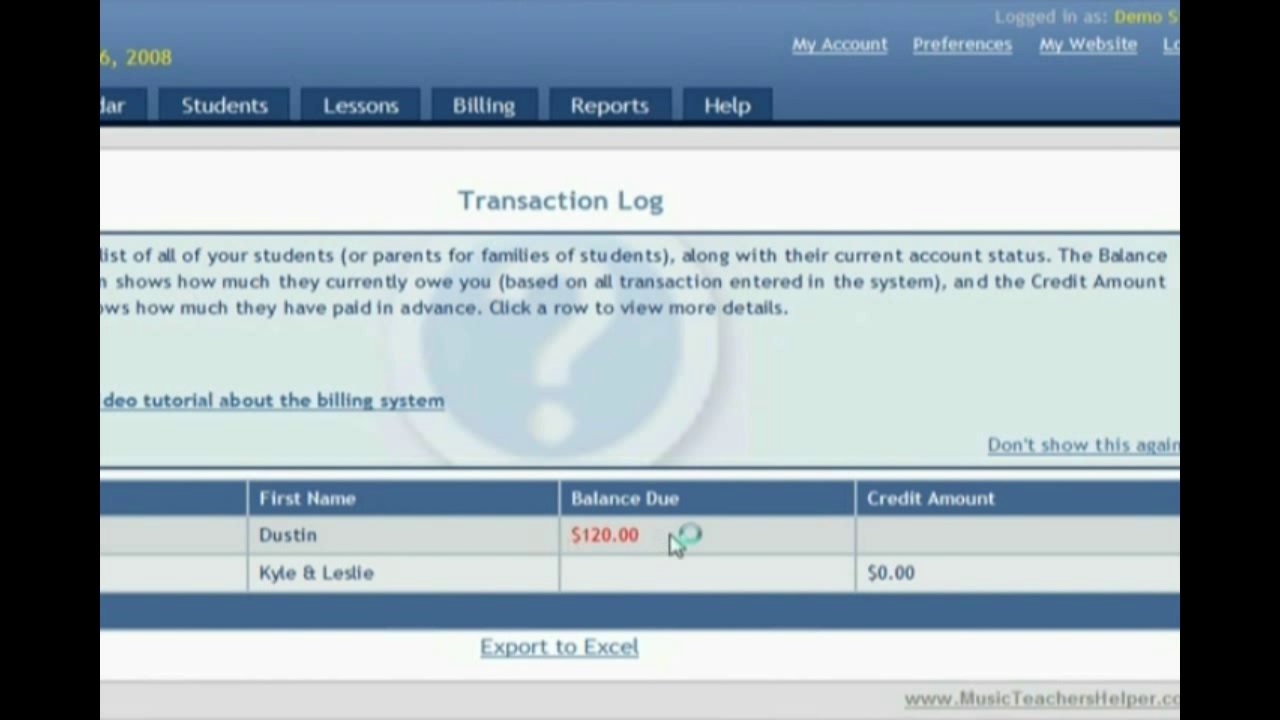
Step: Open and review the billing history of the student with the $120.00 balance due
click(606, 531)
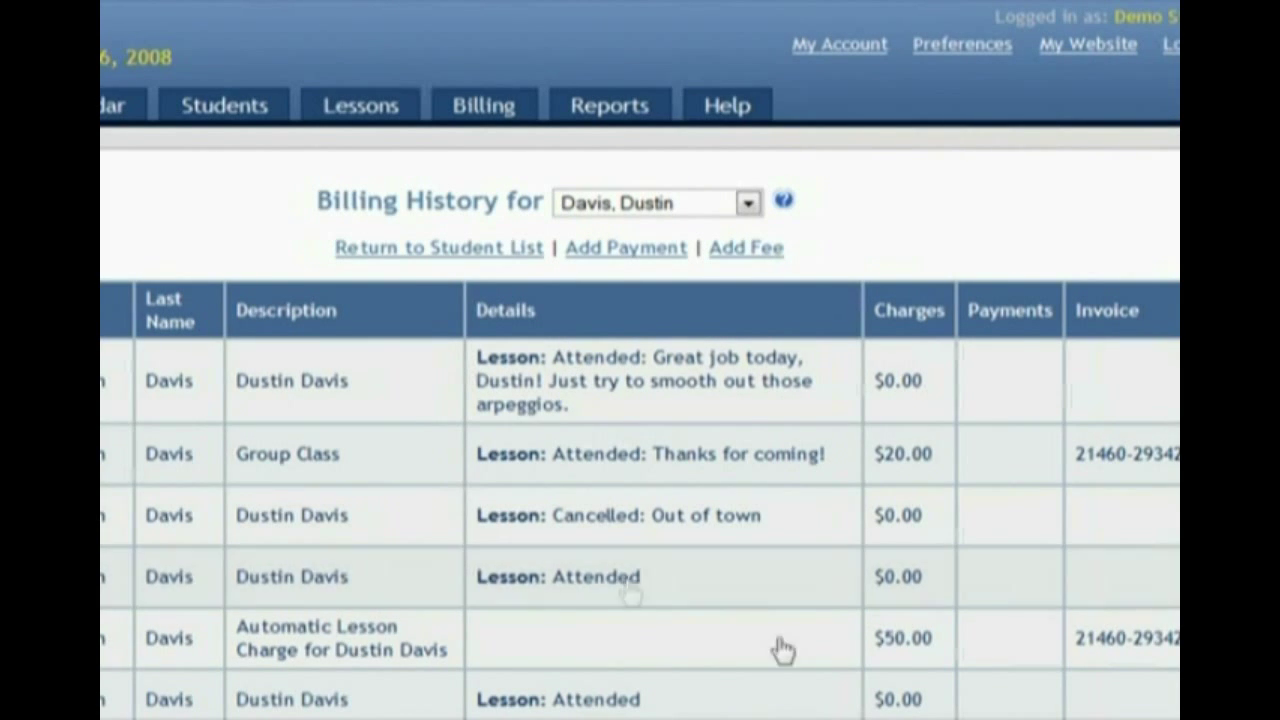
scroll(820, 651, down, 2)
scroll(820, 651, up, 2)
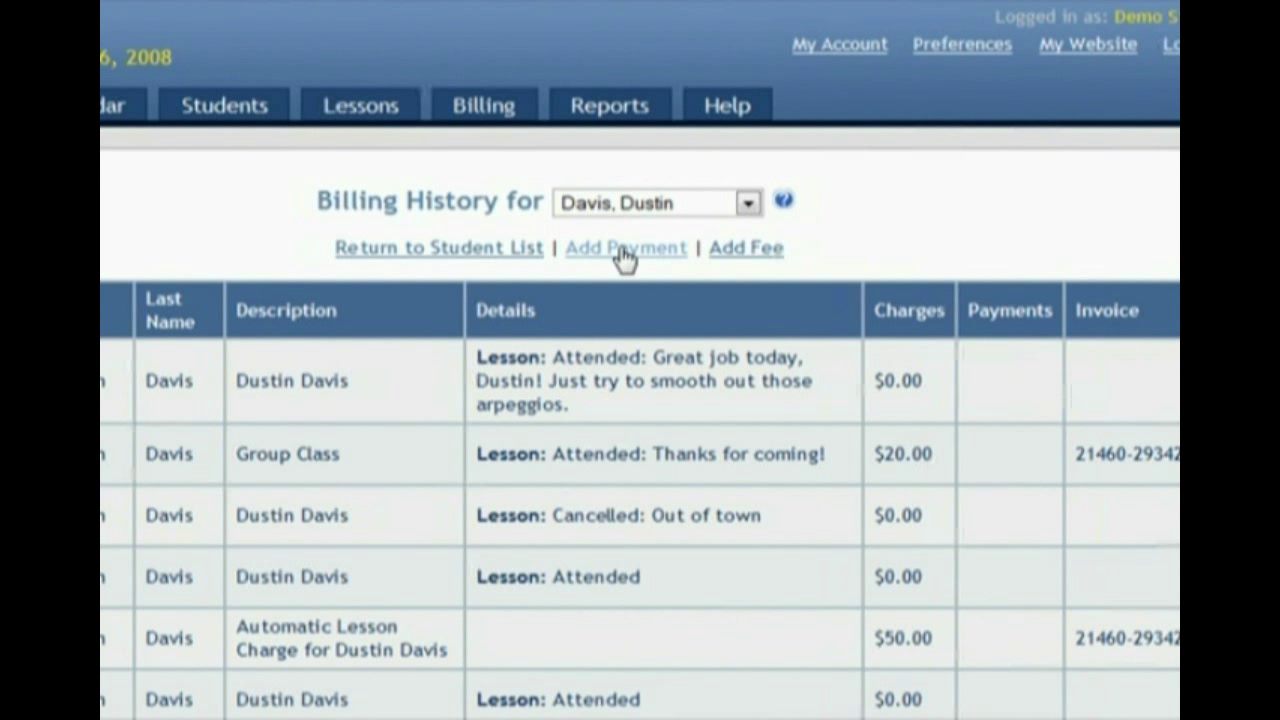
Step: Open a blank Add Payment form from Billing > Payments Received
mouse_move(471, 130)
mouse_move(500, 180)
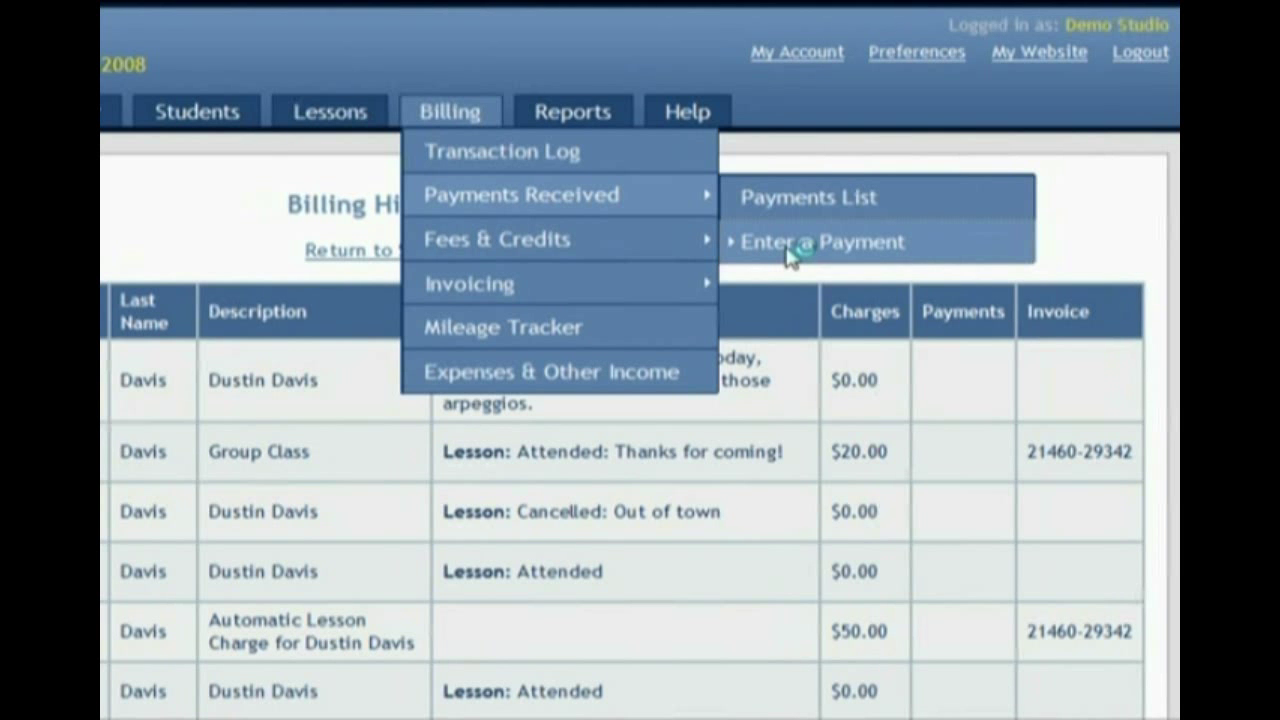
click(790, 243)
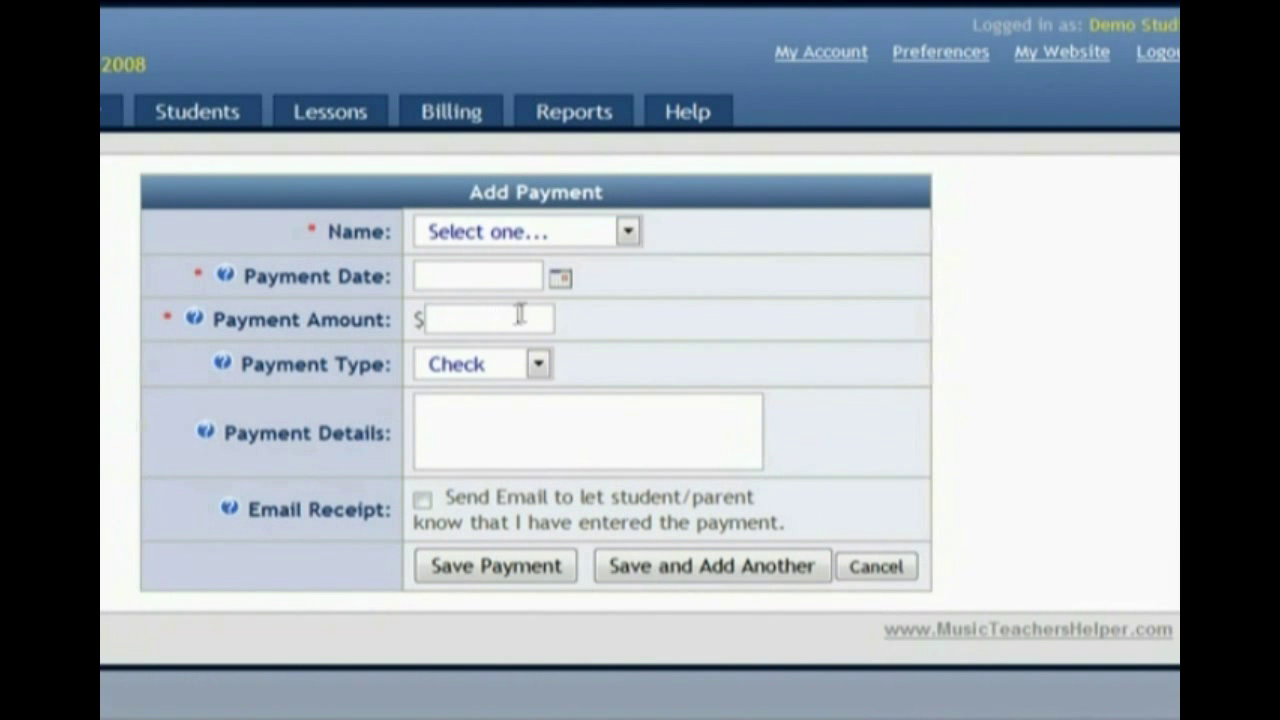
Step: Keep Check as the payment type and tick Email Receipt
click(491, 369)
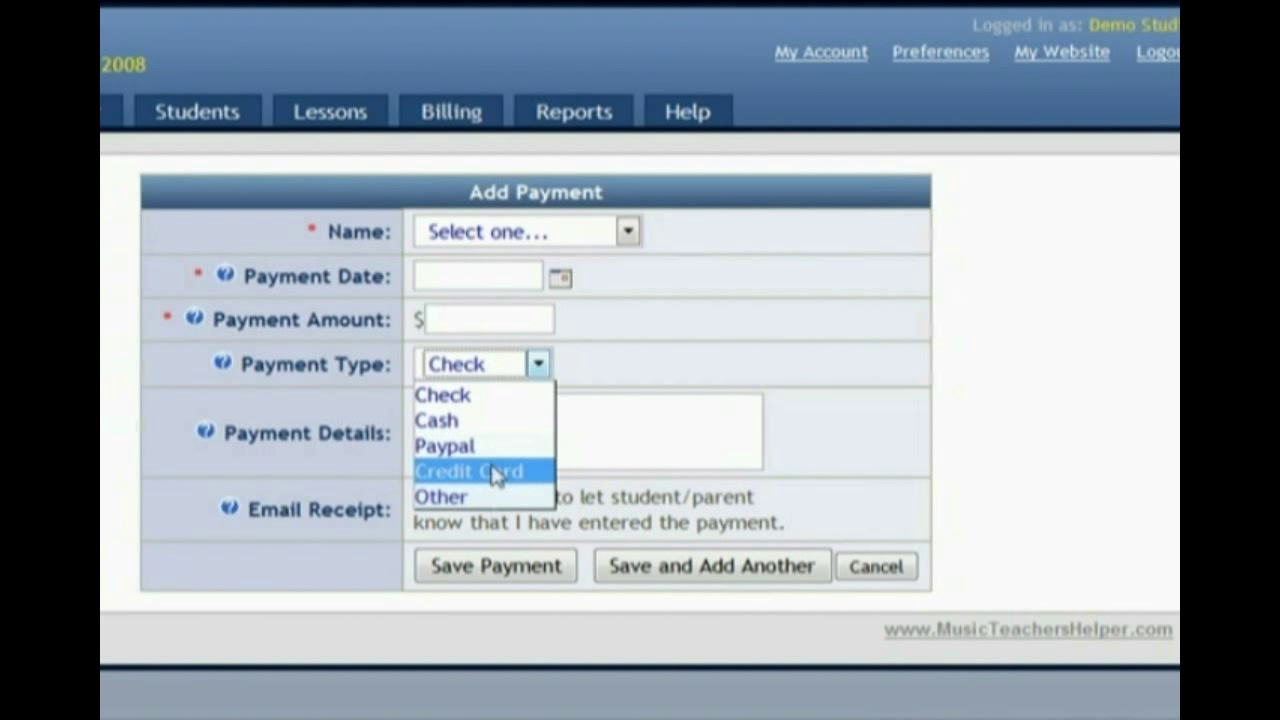
click(650, 443)
click(565, 510)
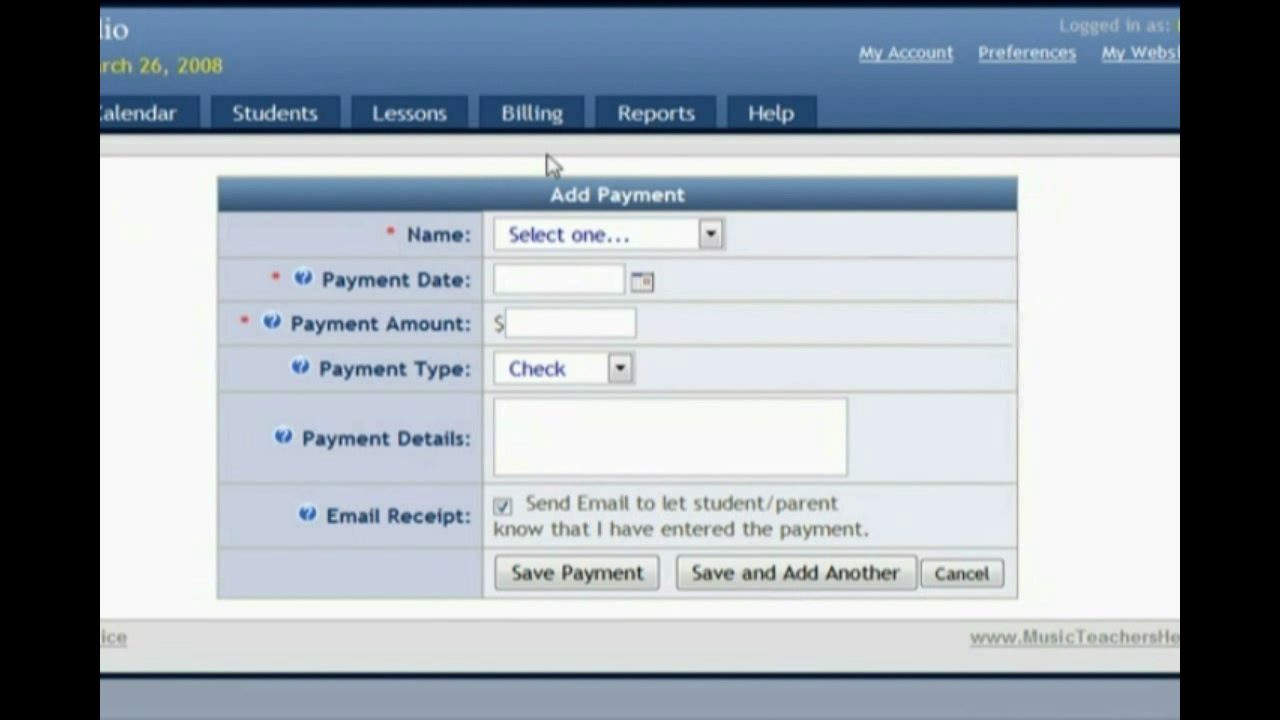
Step: Browse Billing's Fees & Credits and Invoicing entries, then open Invoice History
mouse_move(560, 118)
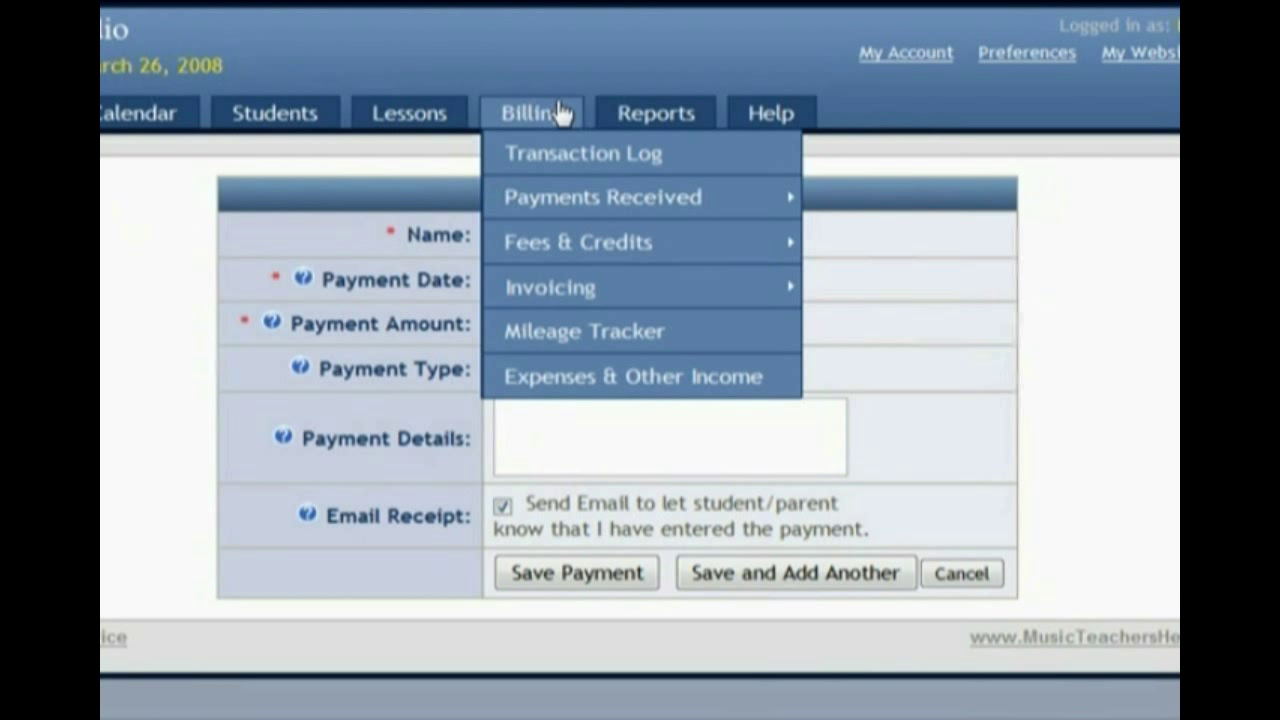
mouse_move(569, 251)
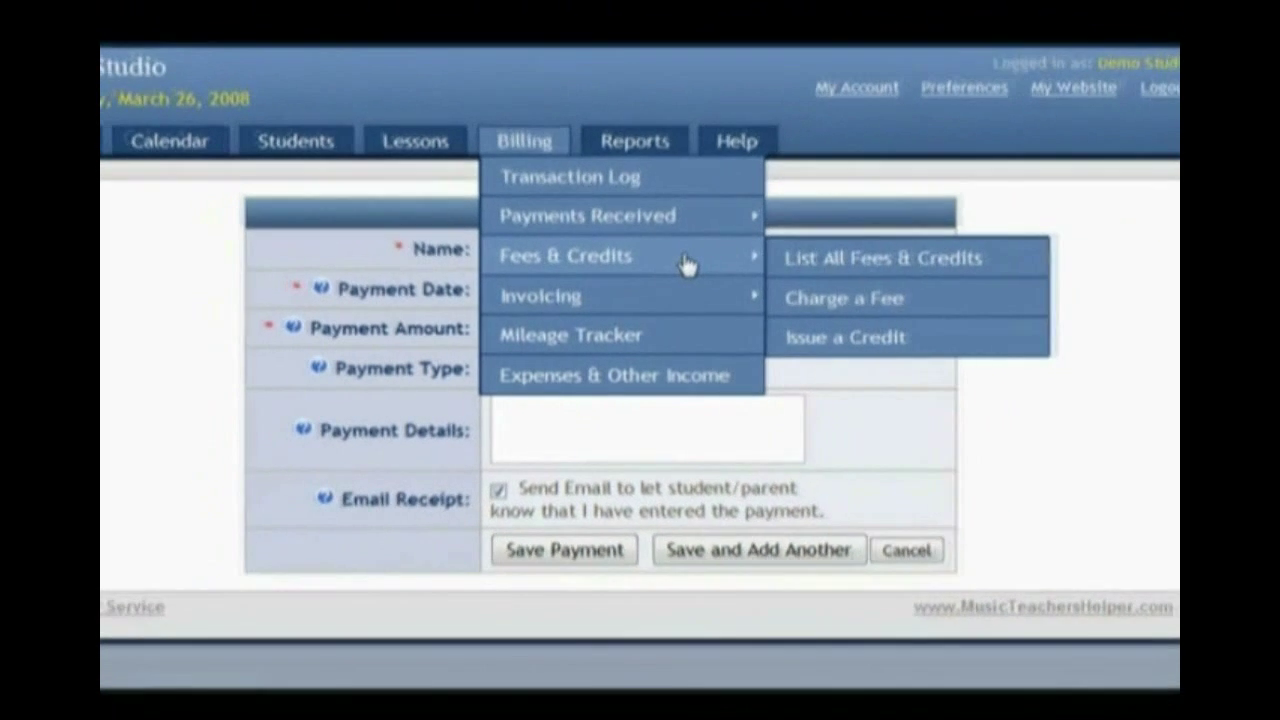
mouse_move(670, 290)
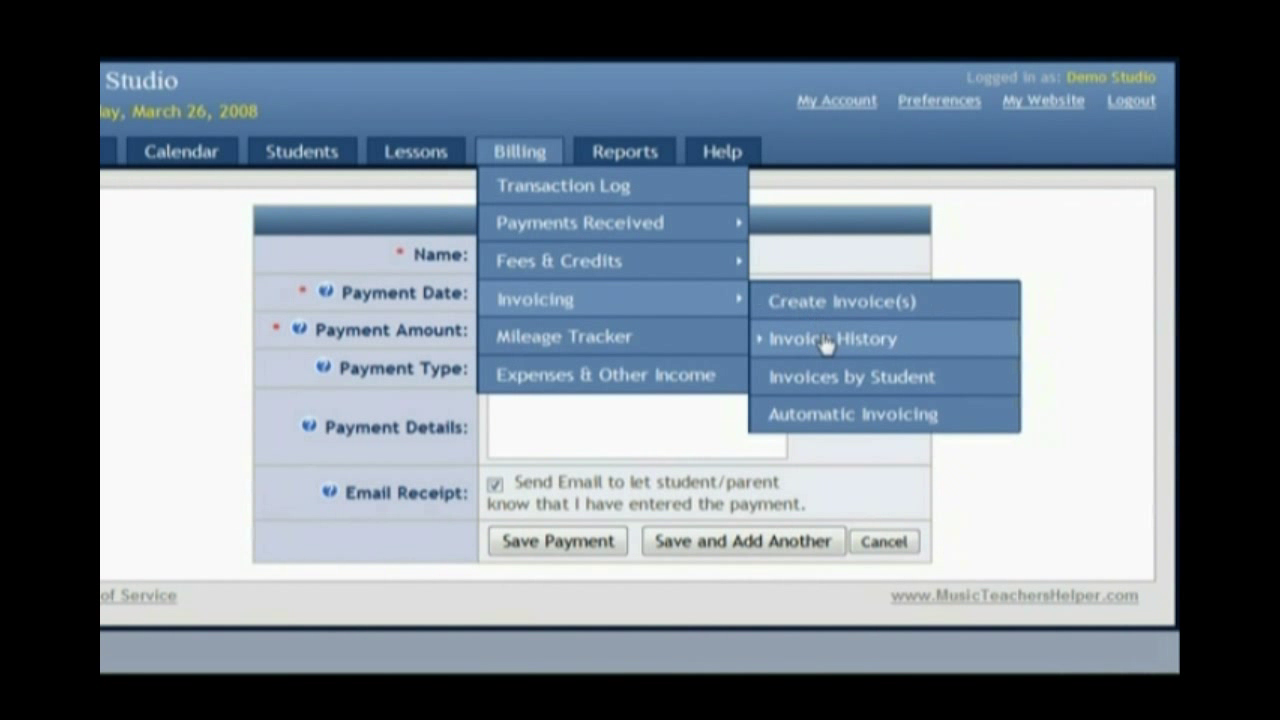
click(885, 341)
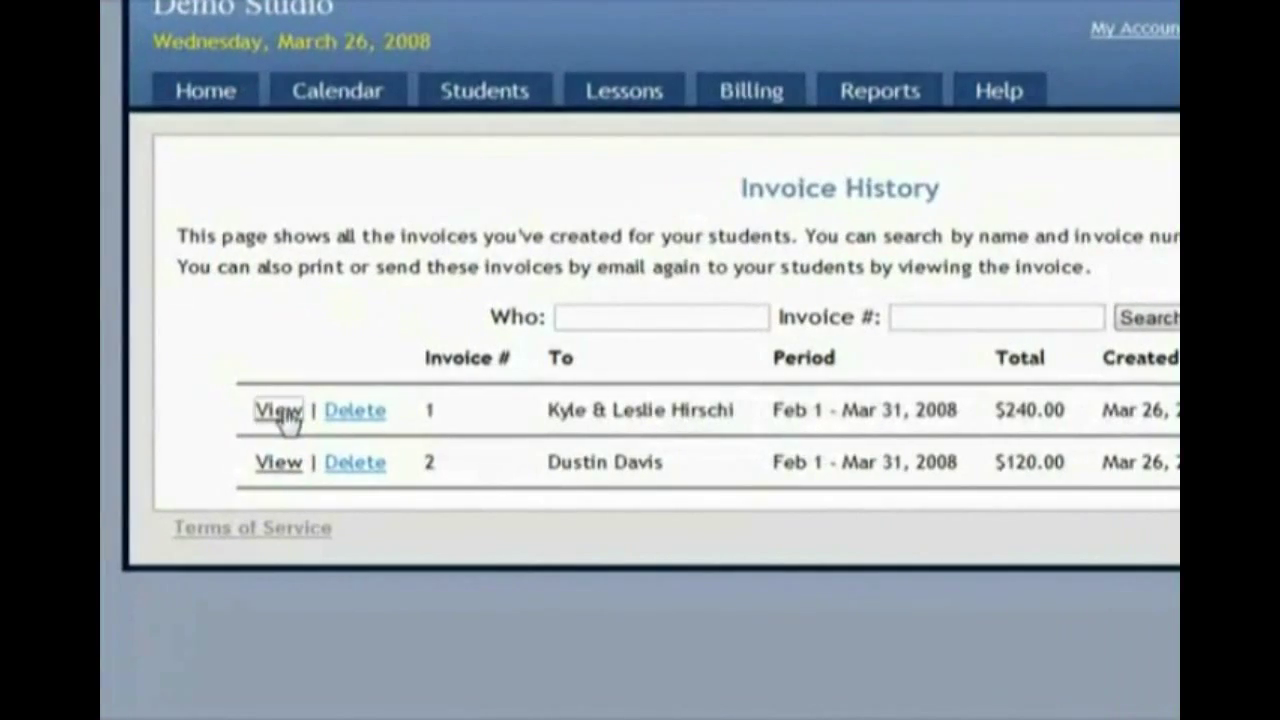
Step: Open Invoice #1, dated Mar 26, 2008, with $20.00 lesson charges per student
click(228, 412)
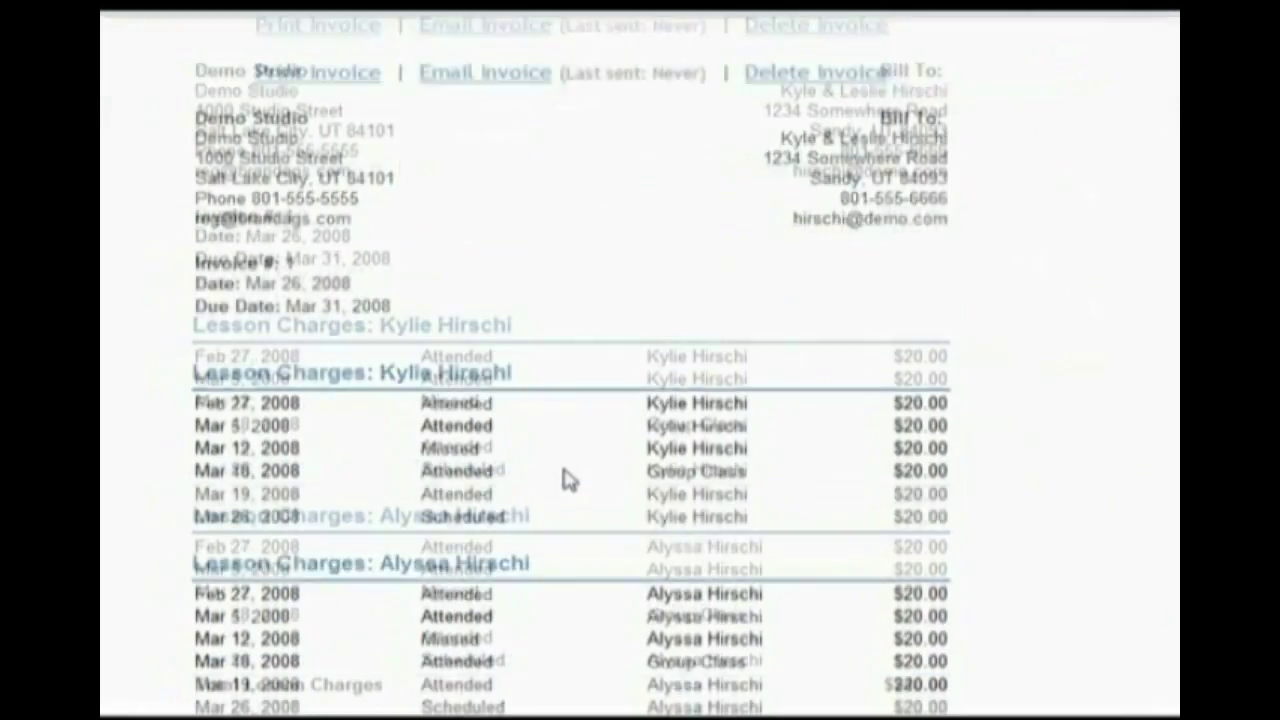
scroll(569, 477, down, 3)
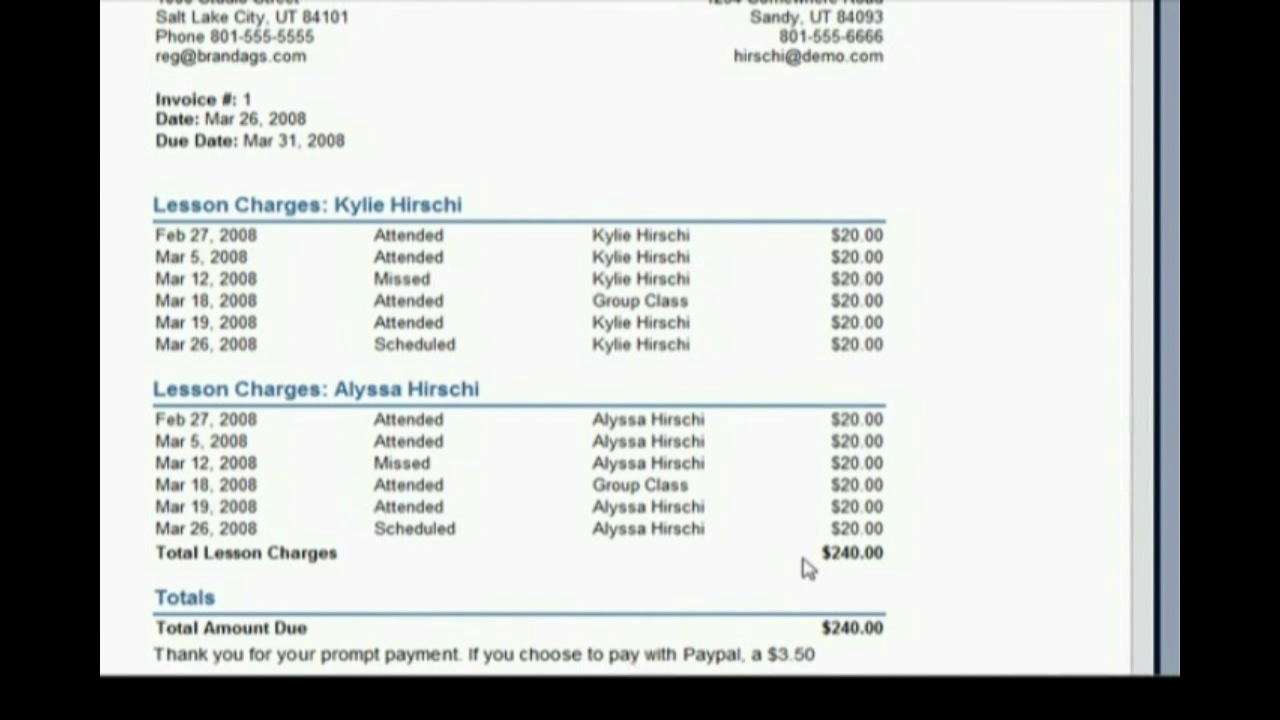
scroll(808, 568, down, 2)
drag(820, 531, 908, 543)
click(880, 569)
drag(150, 572, 751, 591)
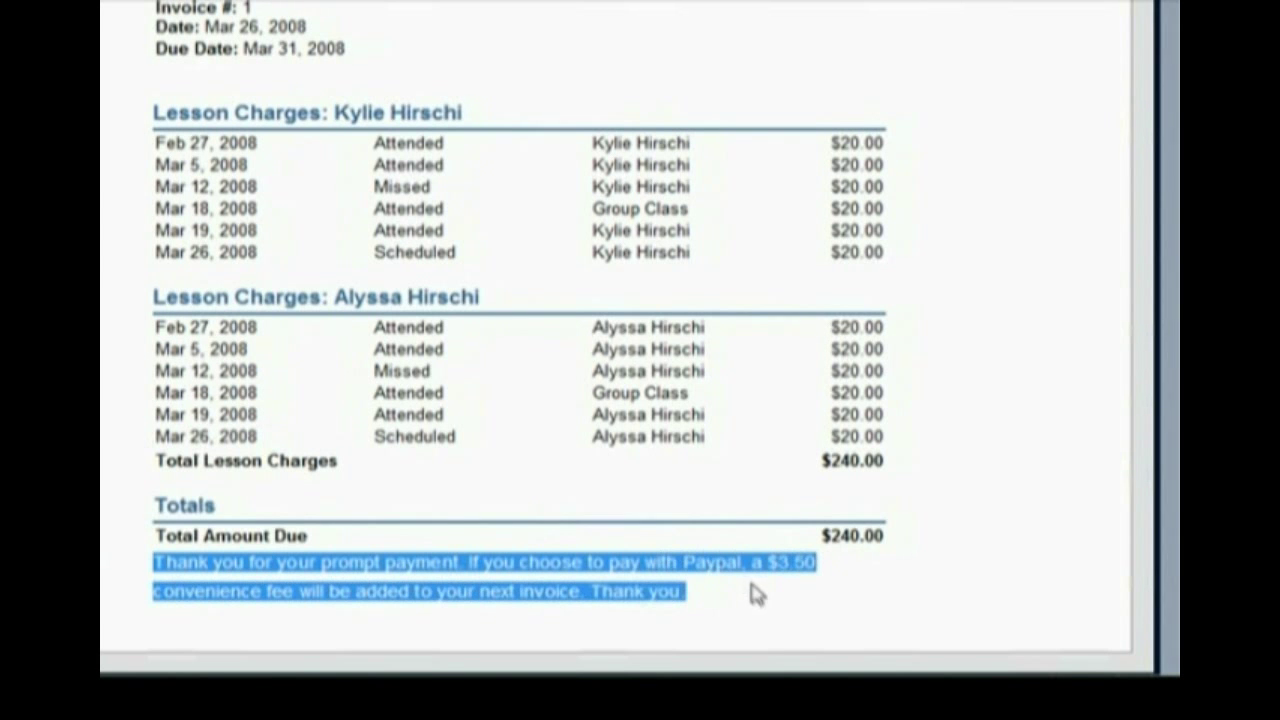
click(721, 567)
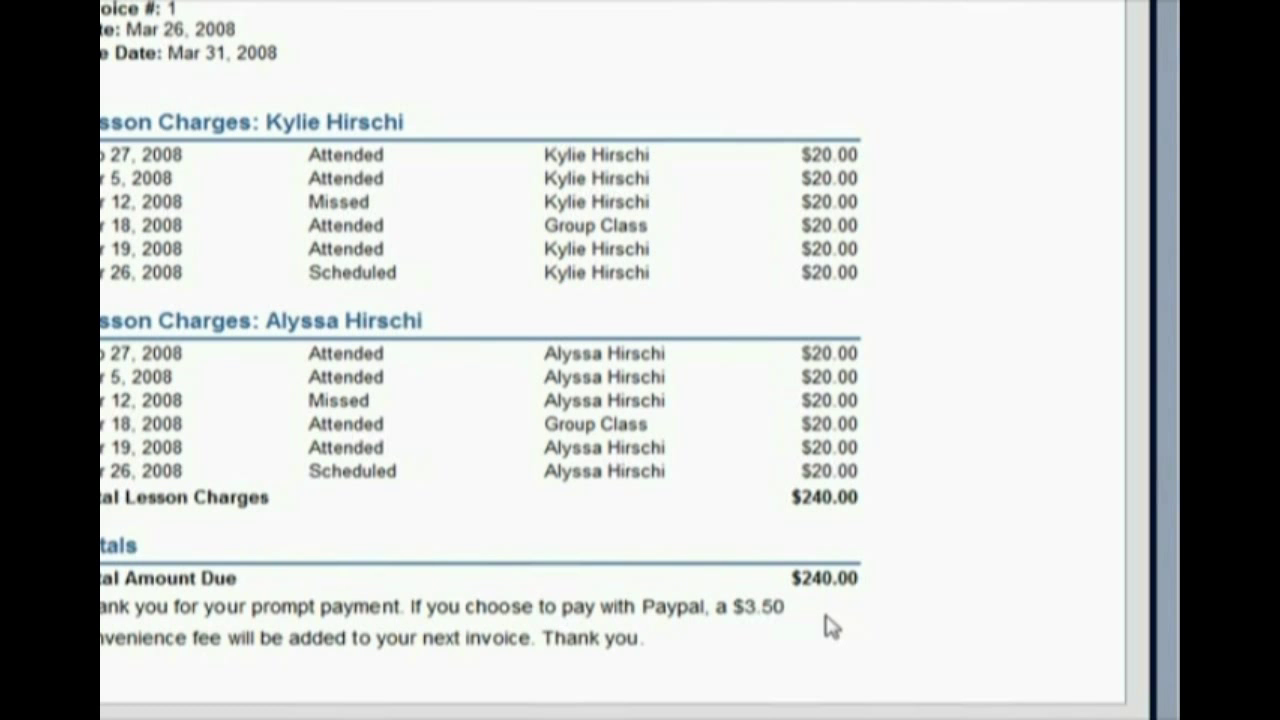
scroll(823, 623, up, 4)
mouse_move(408, 133)
mouse_move(462, 290)
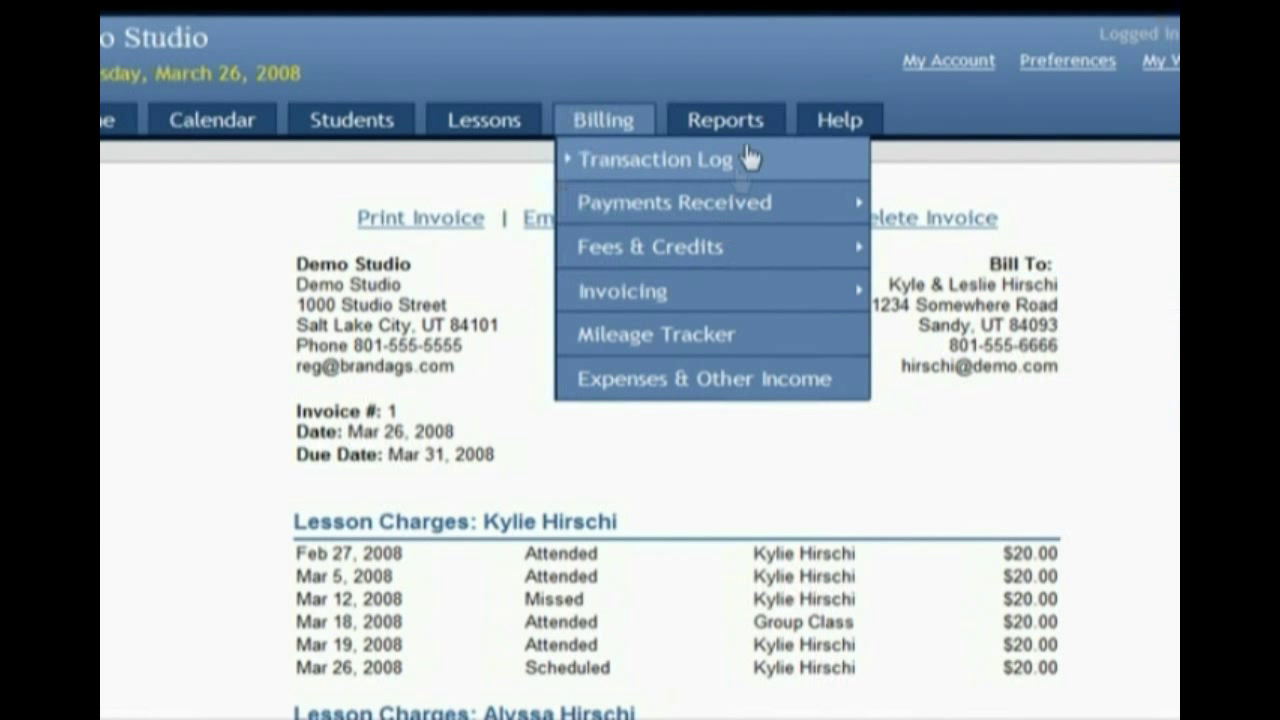
Step: Go to Reports > View Reports and choose the Daily Summary Report
mouse_move(751, 123)
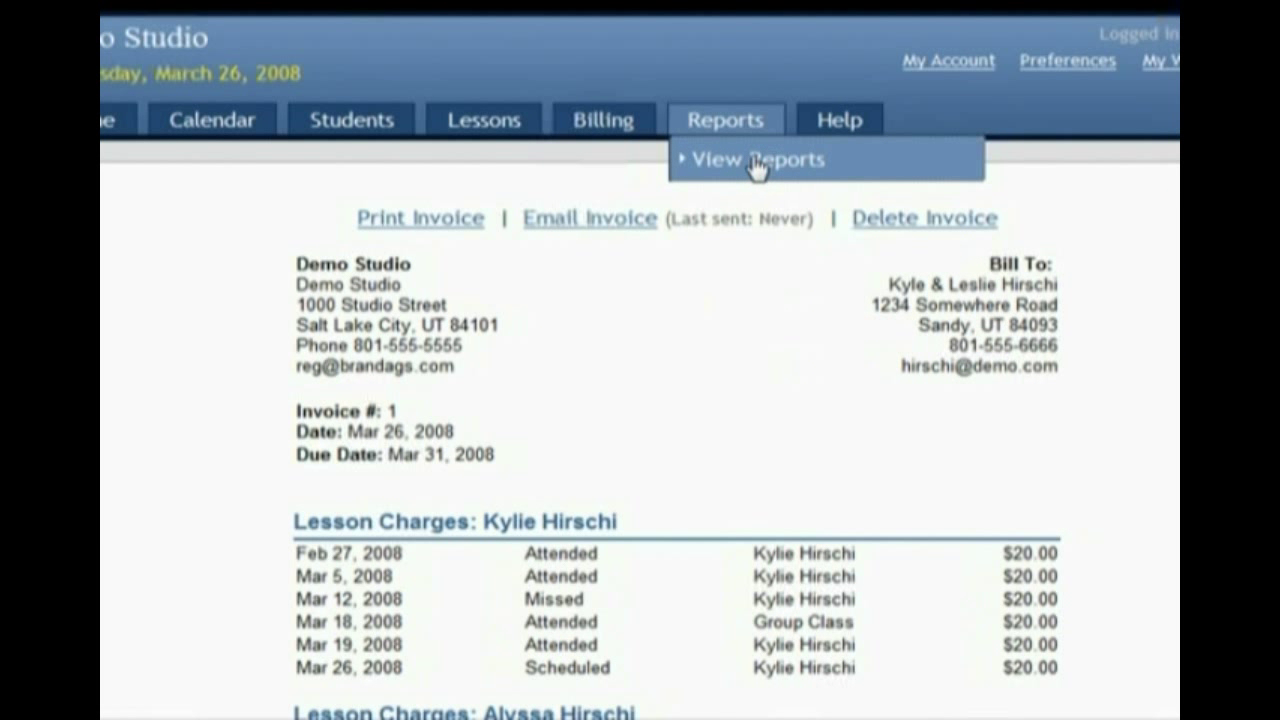
click(755, 163)
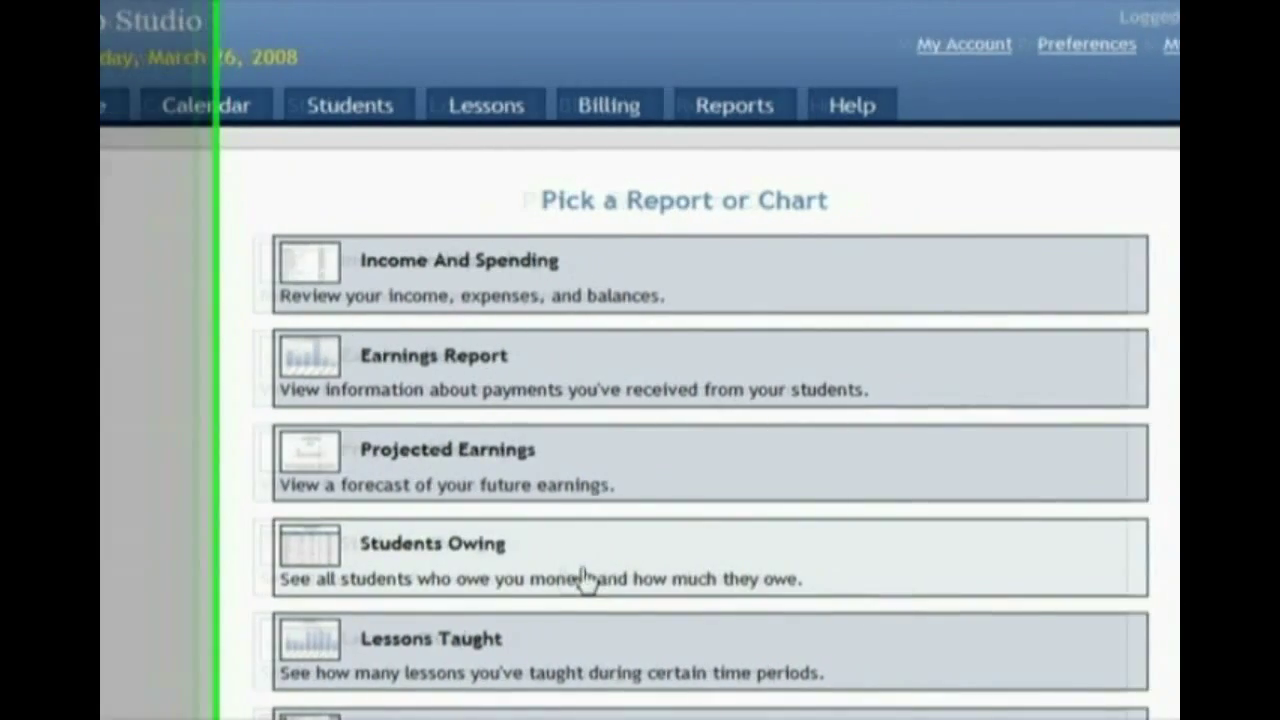
scroll(471, 578, down, 3)
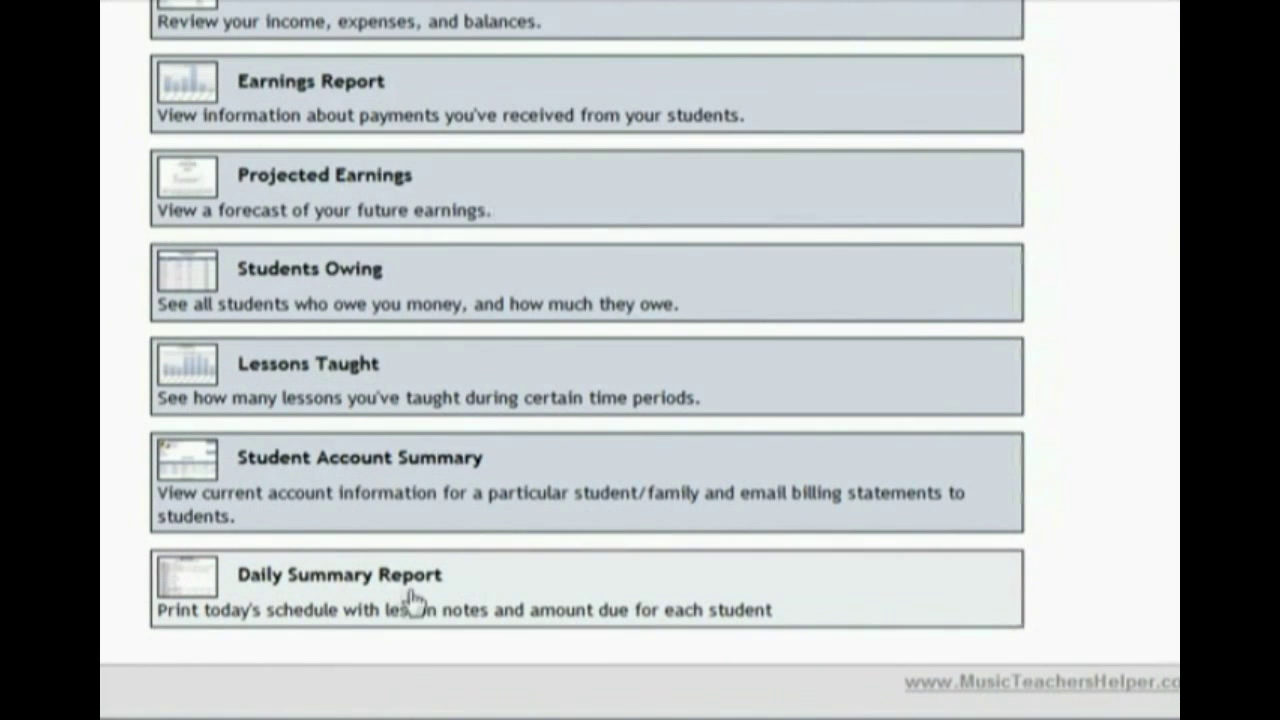
click(803, 597)
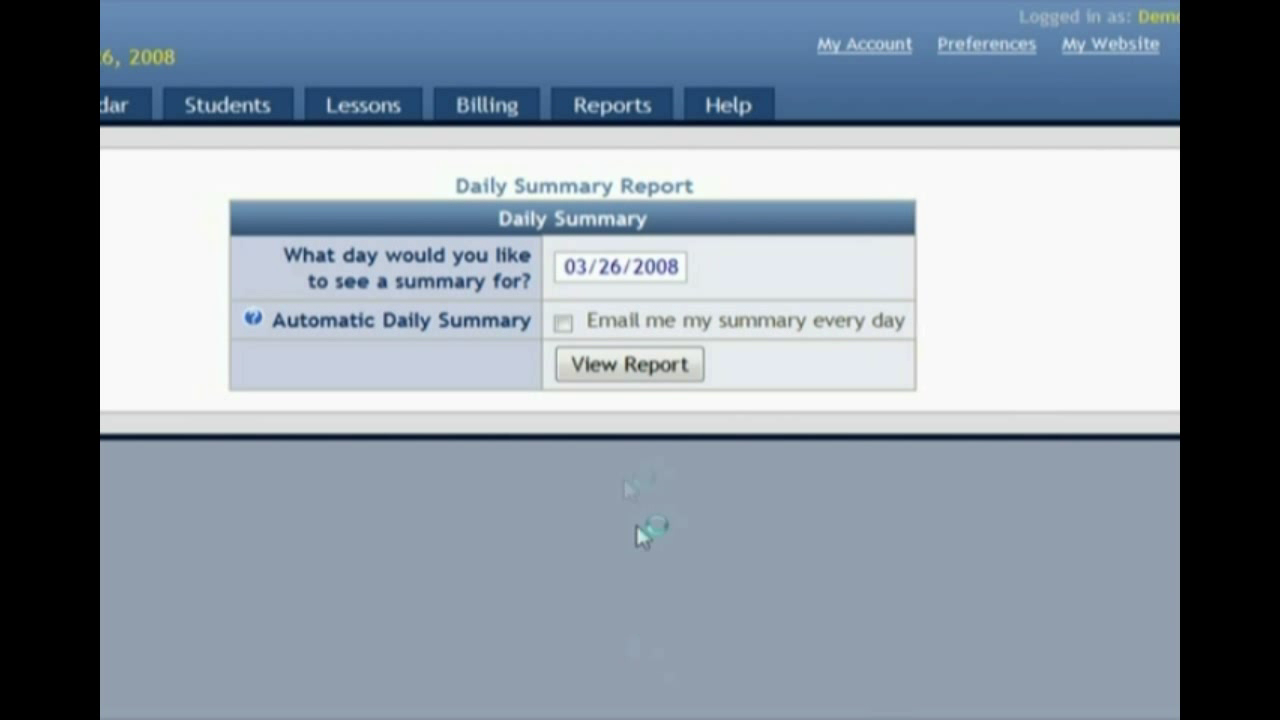
Step: View the 03/26/2008 daily summary, highlight its notes and amount due, and enable daily summary emails
click(645, 366)
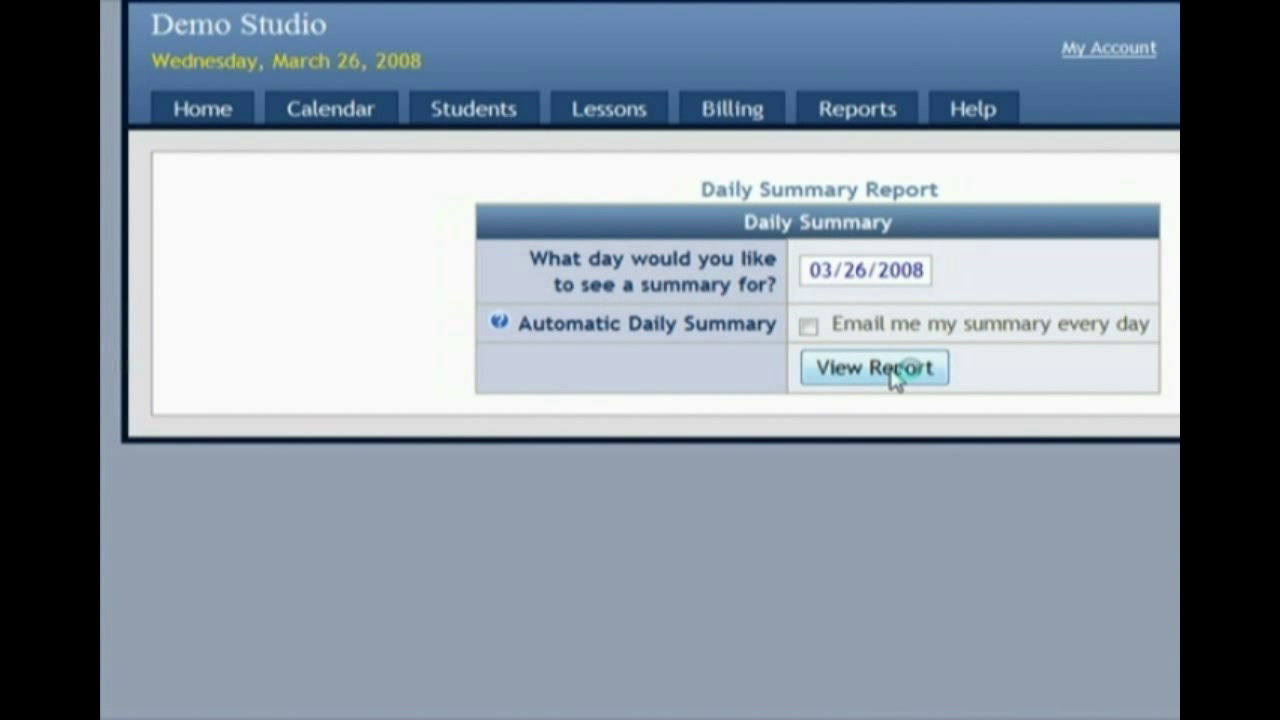
scroll(626, 374, down, 3)
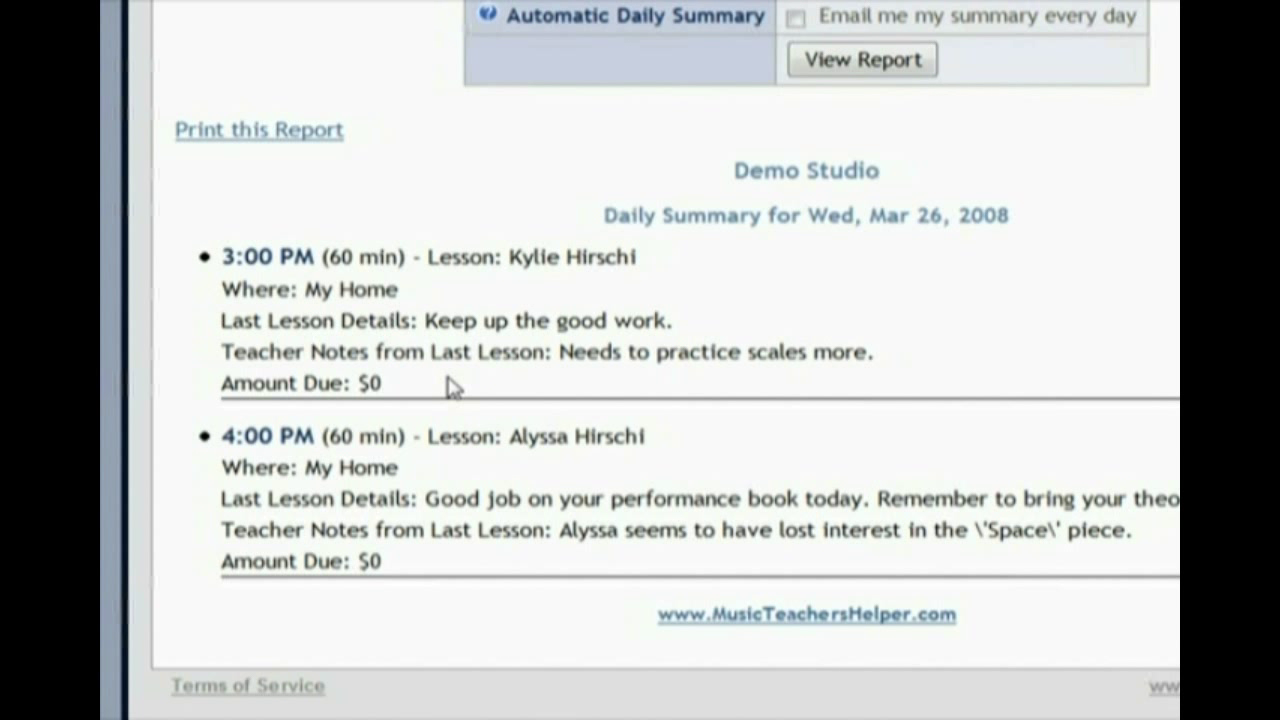
drag(424, 320, 681, 320)
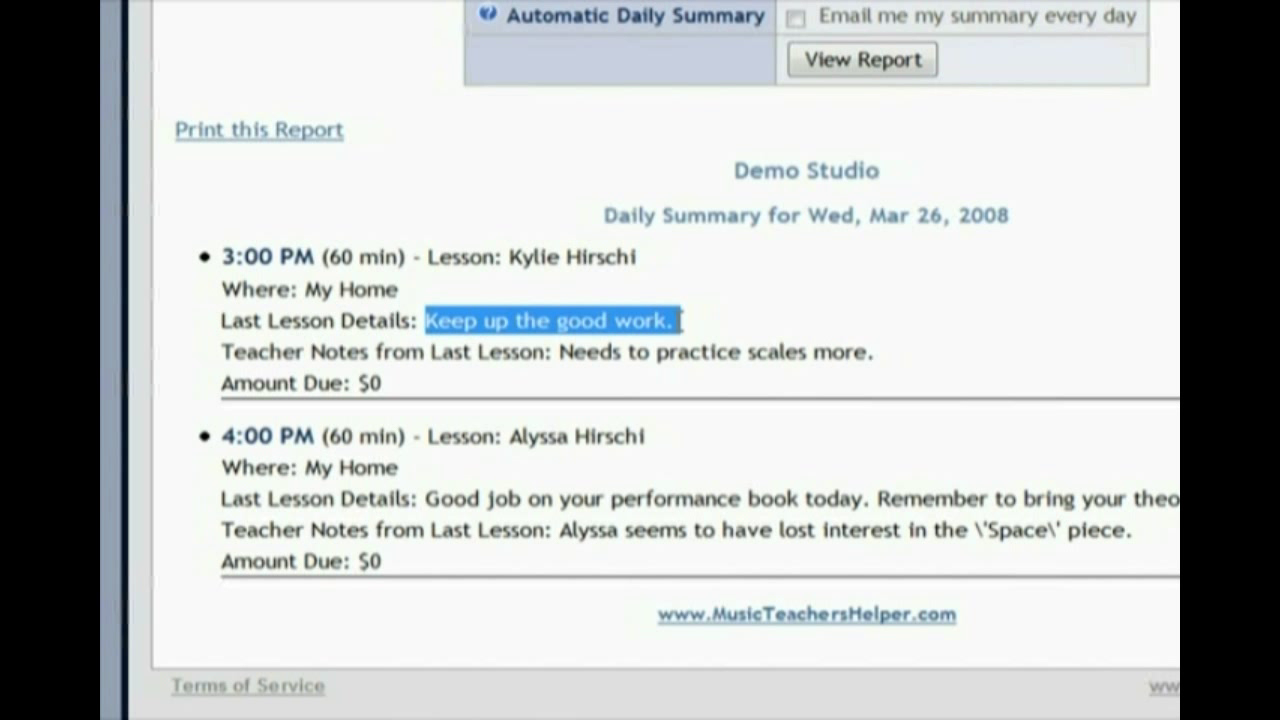
click(722, 316)
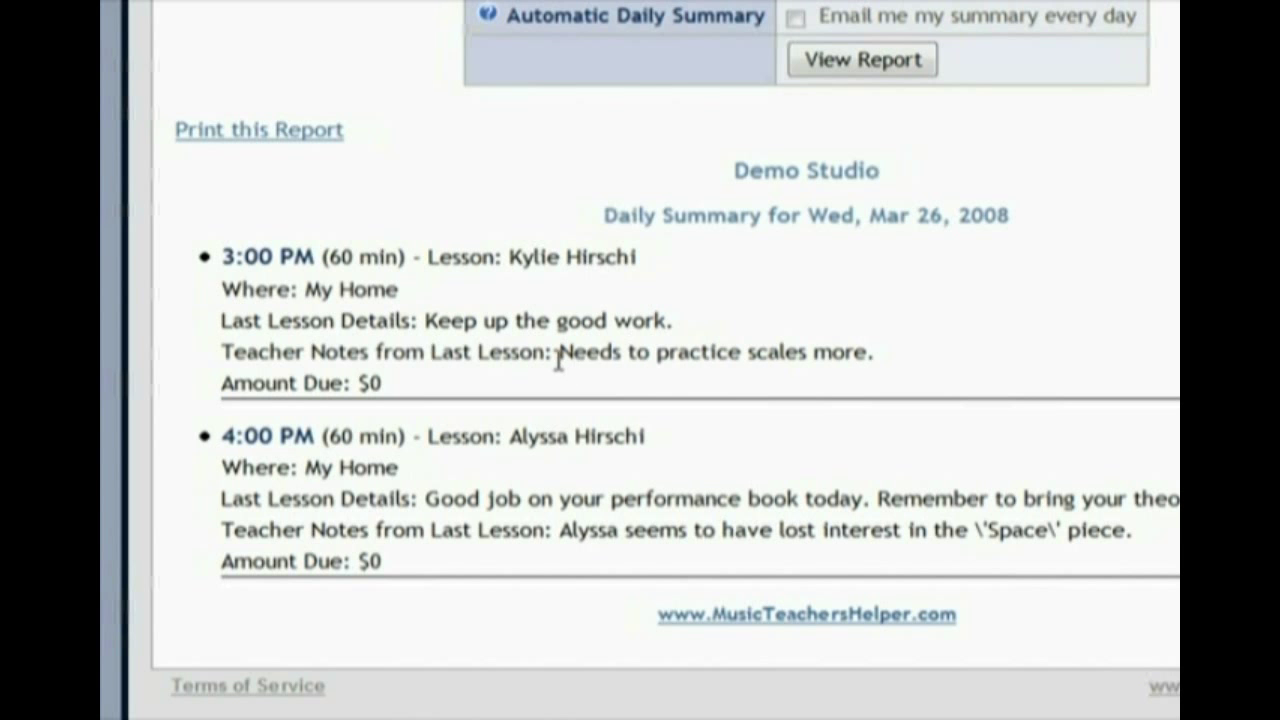
drag(566, 354, 906, 364)
click(883, 357)
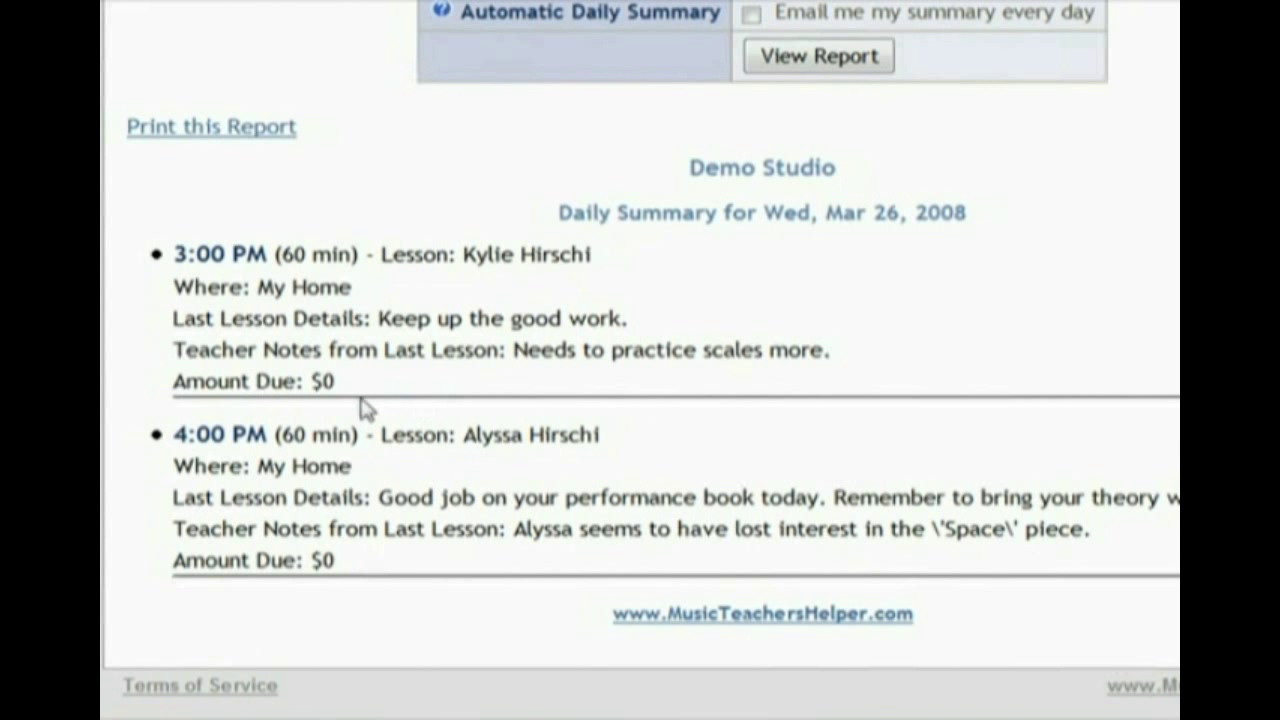
drag(340, 382, 308, 382)
click(410, 380)
scroll(635, 375, up, 3)
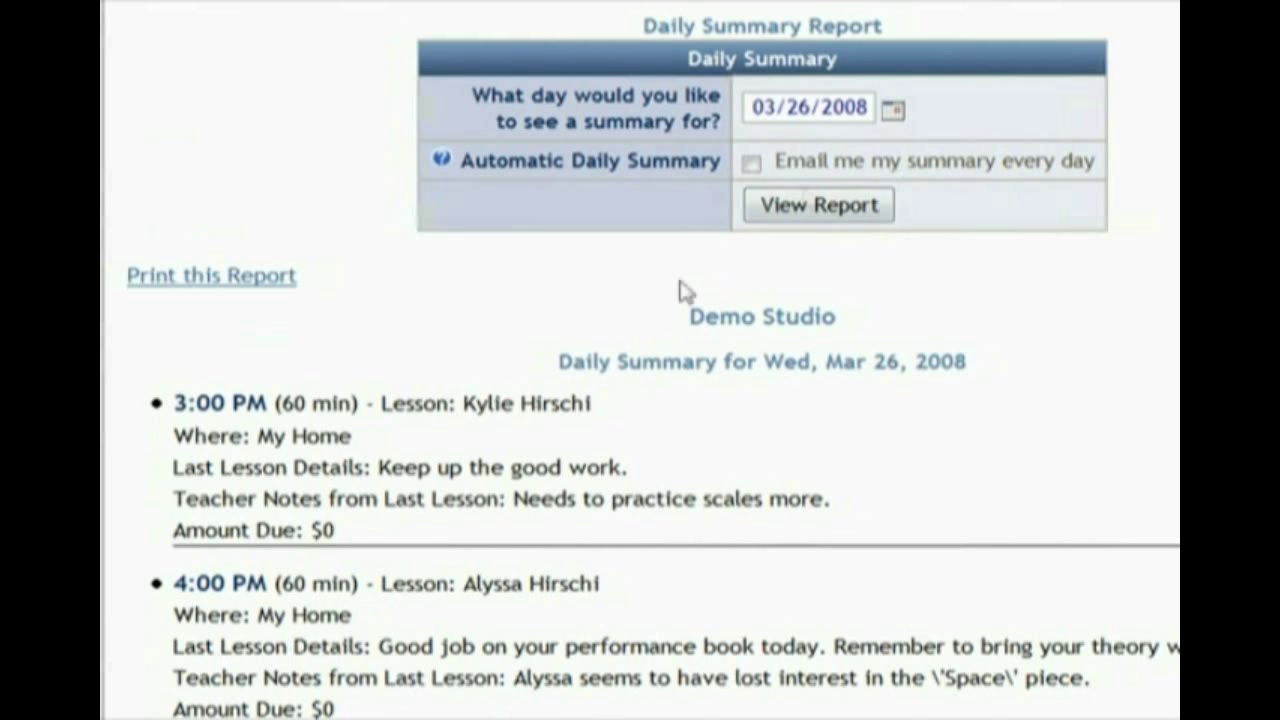
click(822, 166)
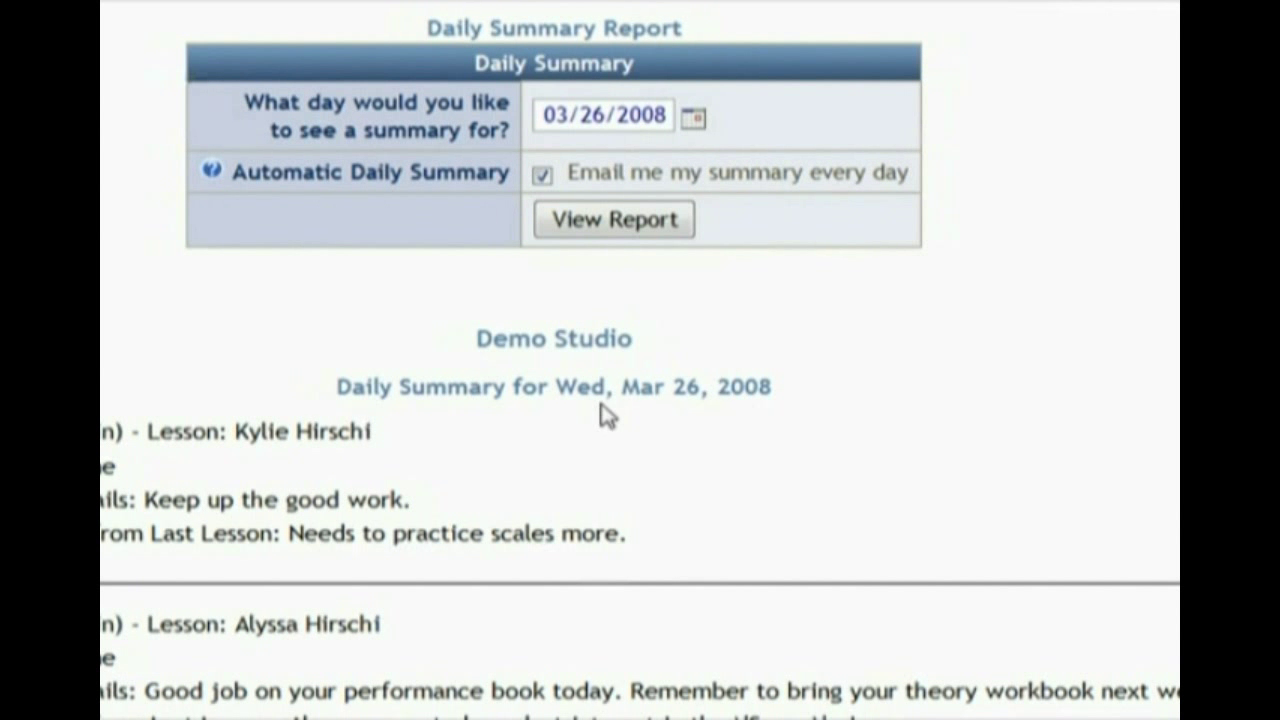
Step: Show the Video Tutorials help page, listing the 11-min Overview and Adding Students tutorials
scroll(514, 489, up, 3)
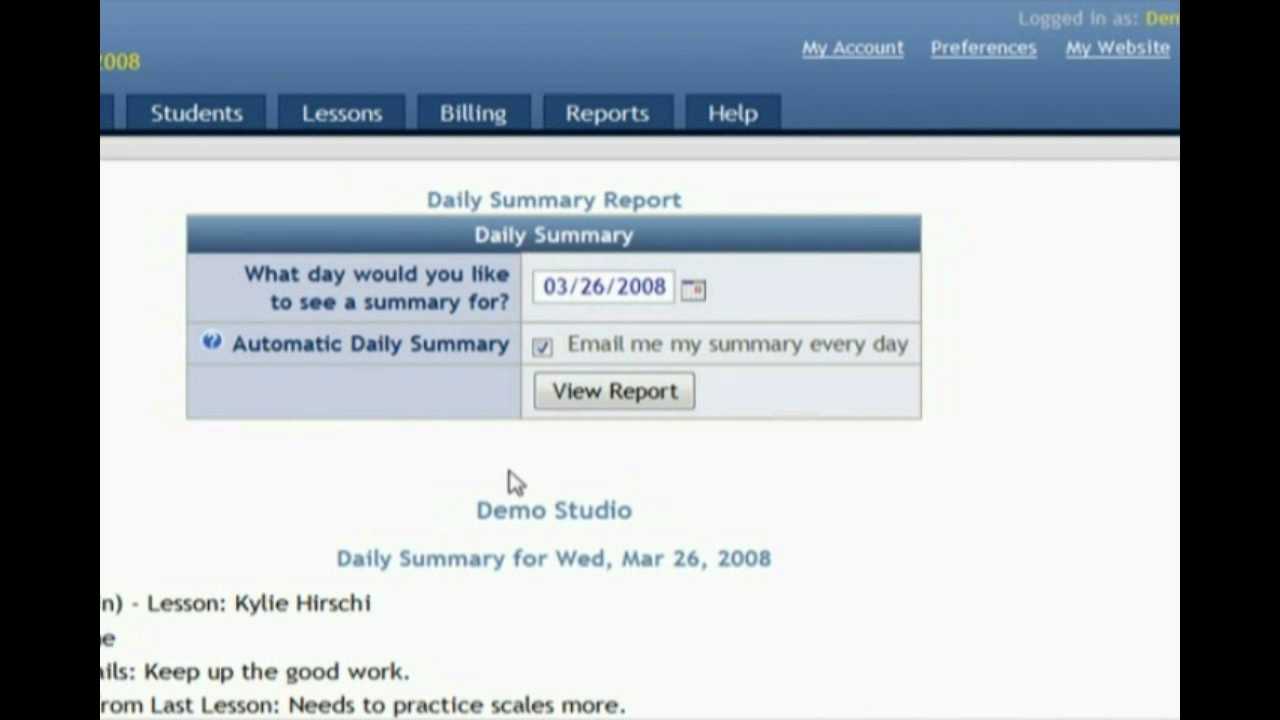
mouse_move(716, 128)
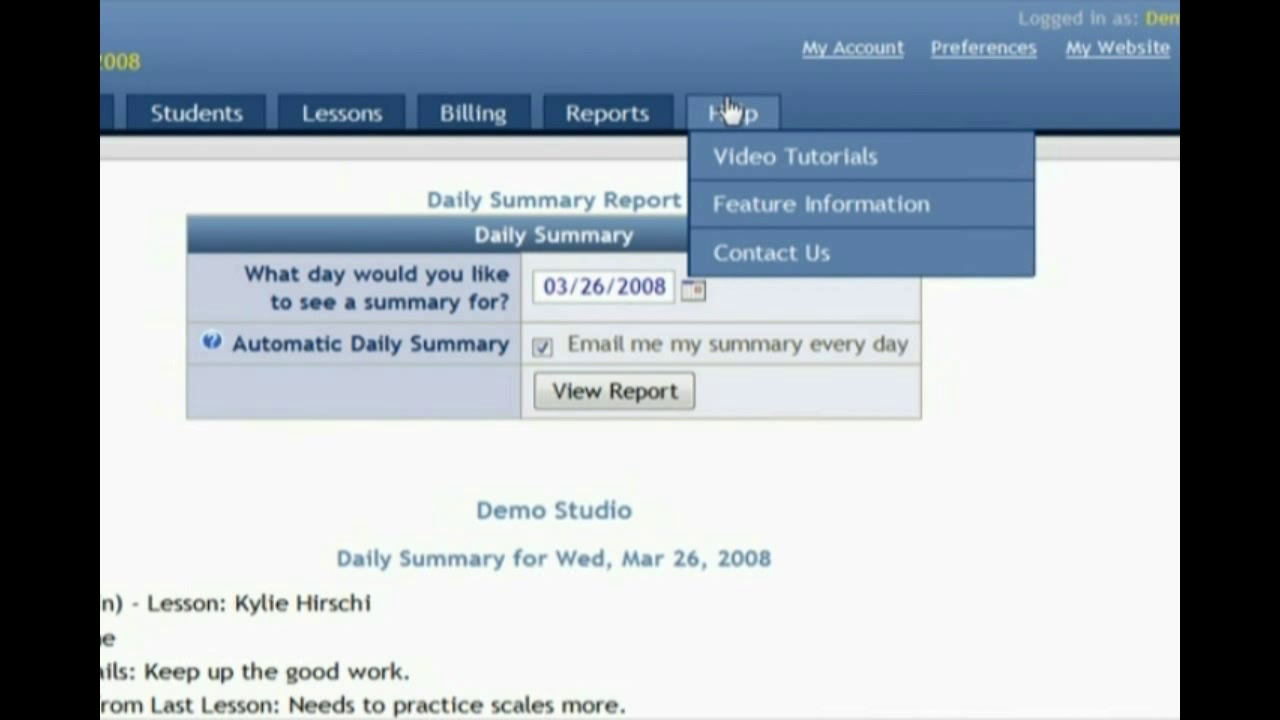
click(760, 163)
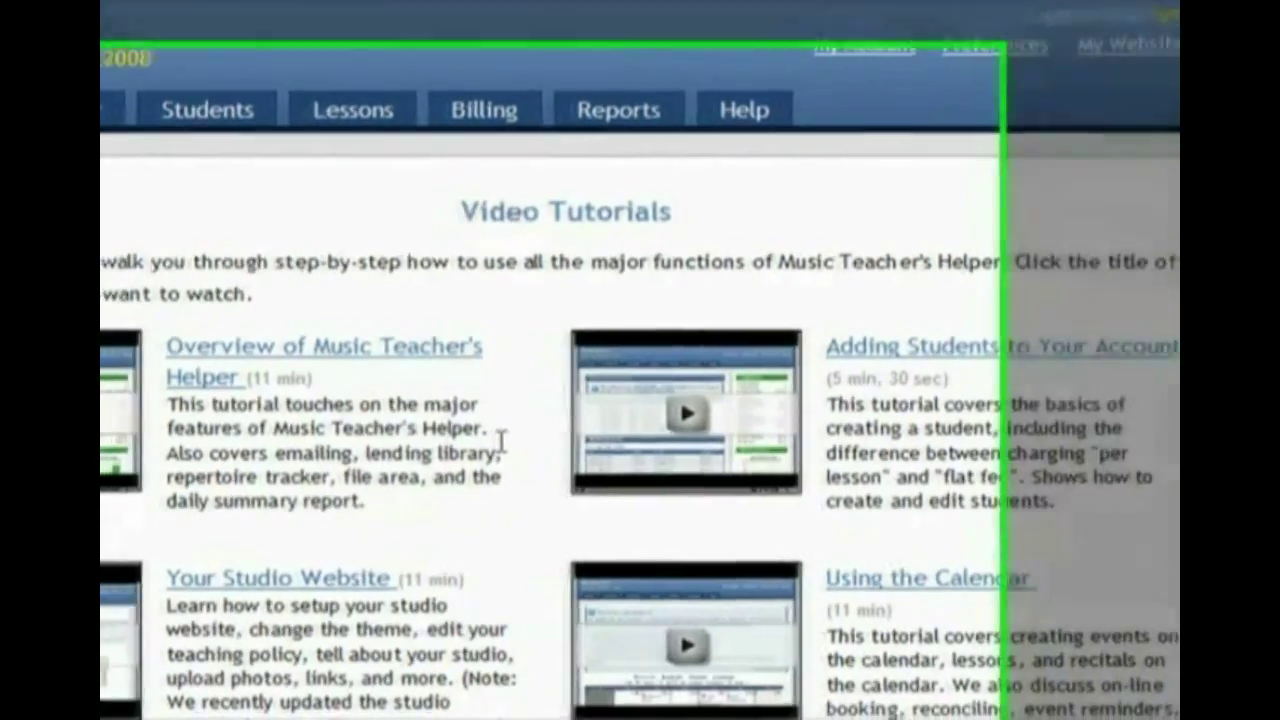
scroll(678, 385, up, 3)
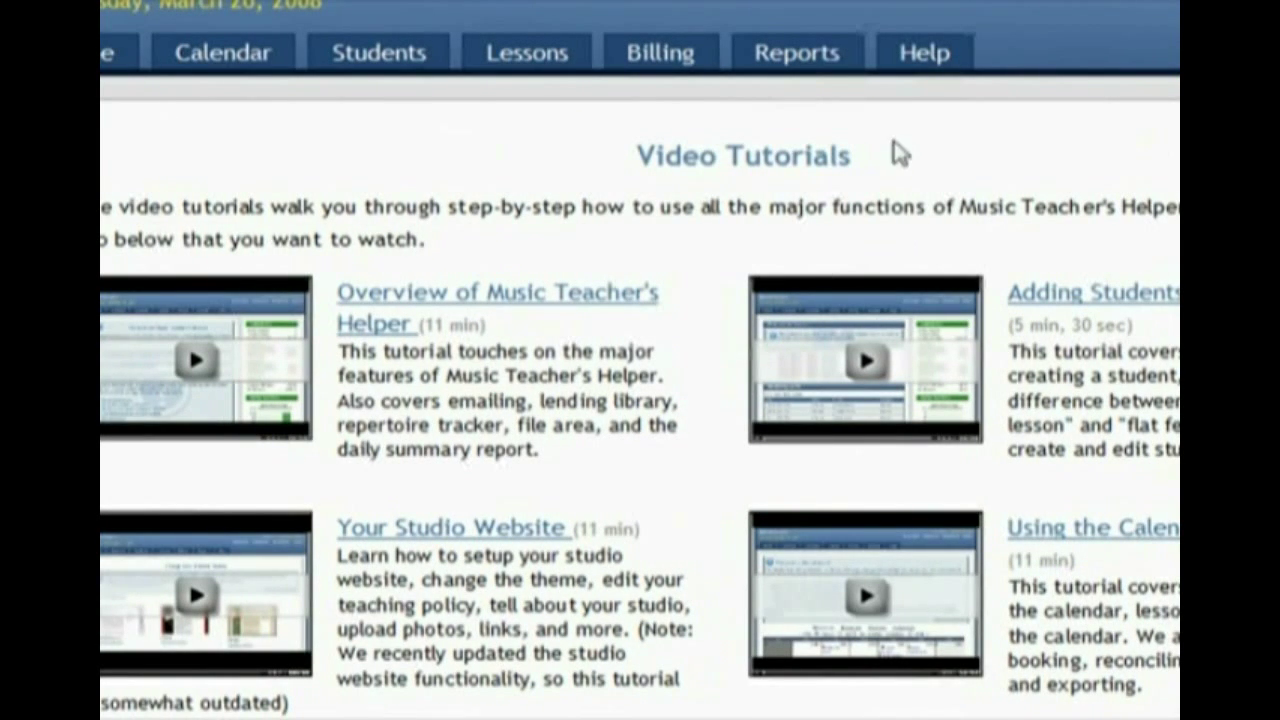
mouse_move(925, 63)
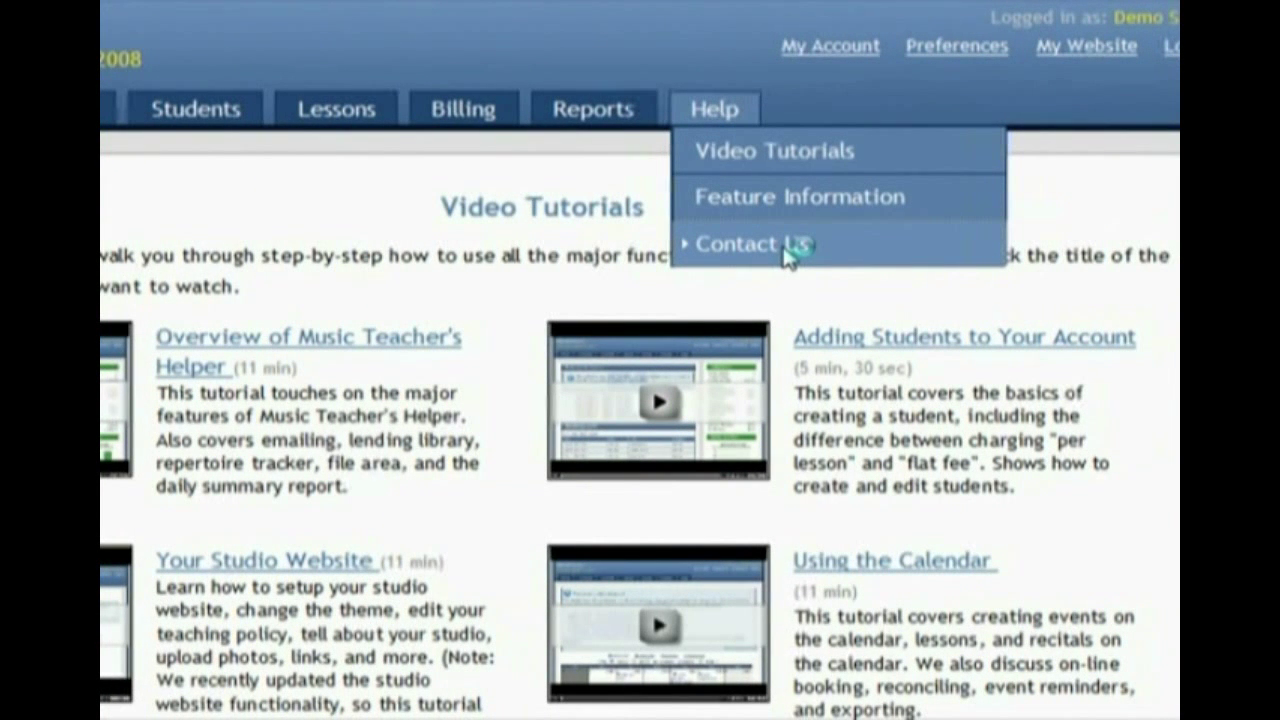
Step: Open the Contact Us feedback form and choose 'Question or Comment' as the feedback type
click(788, 250)
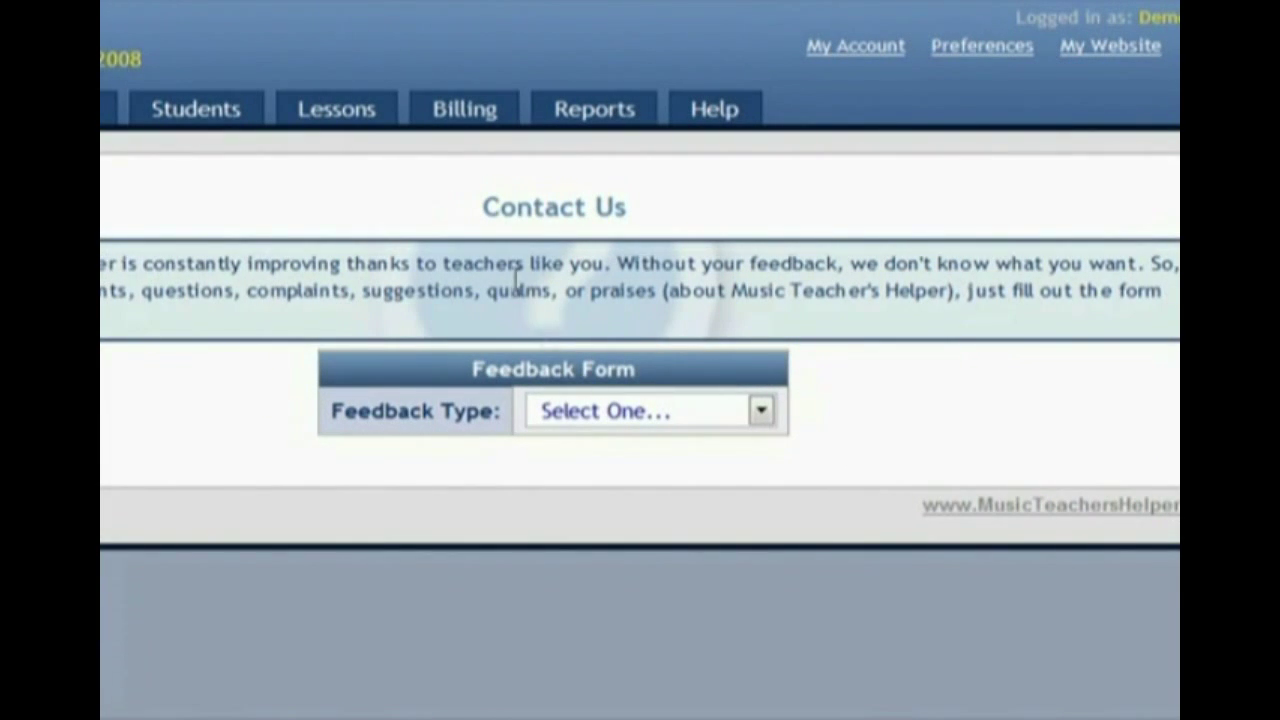
click(591, 422)
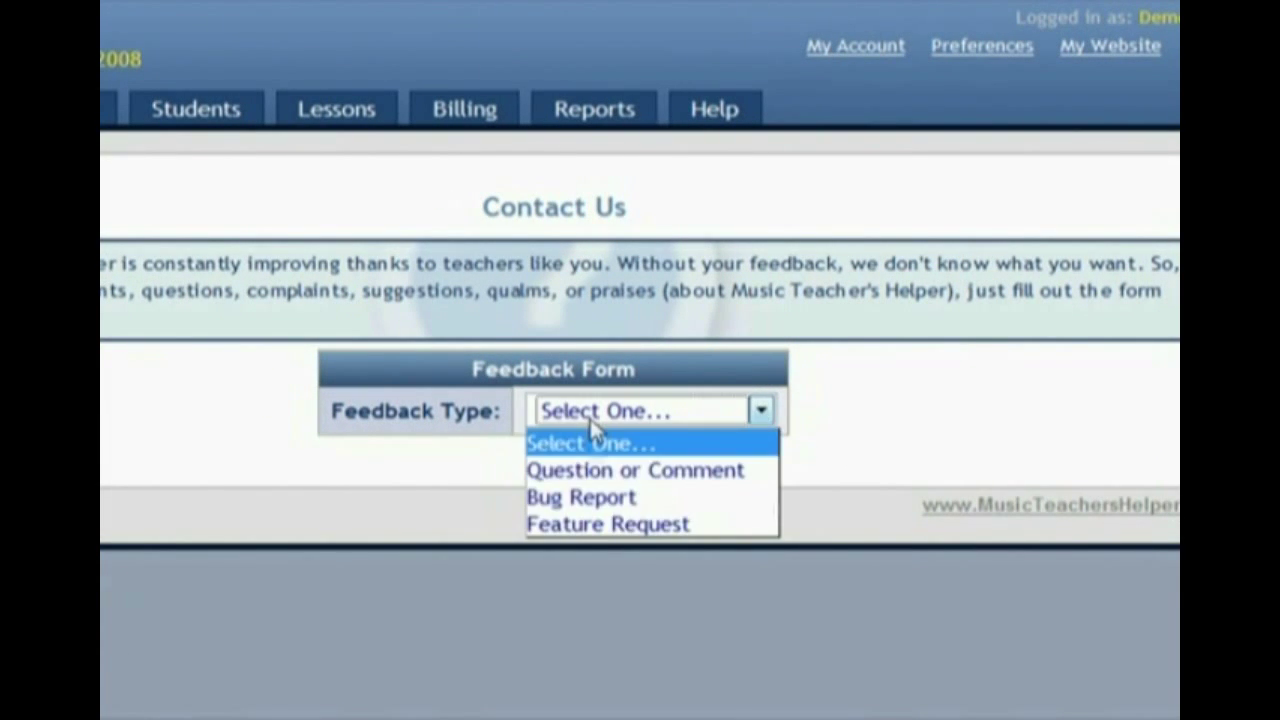
click(605, 472)
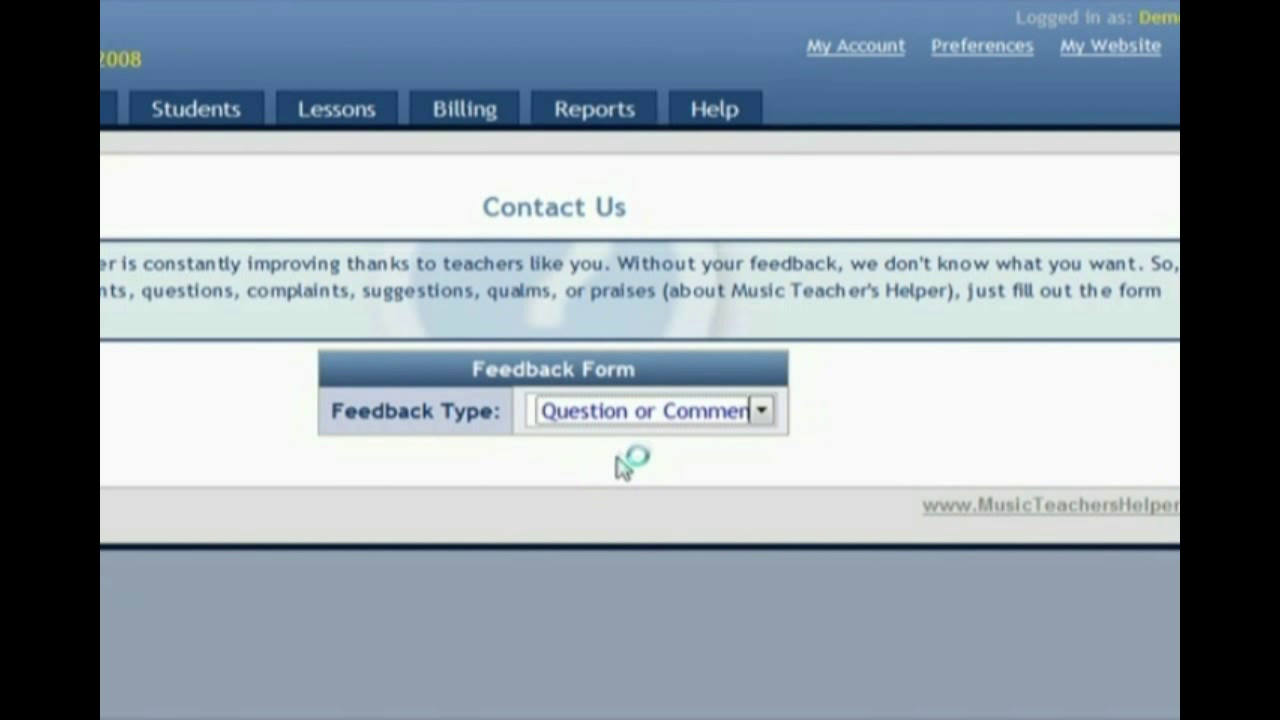